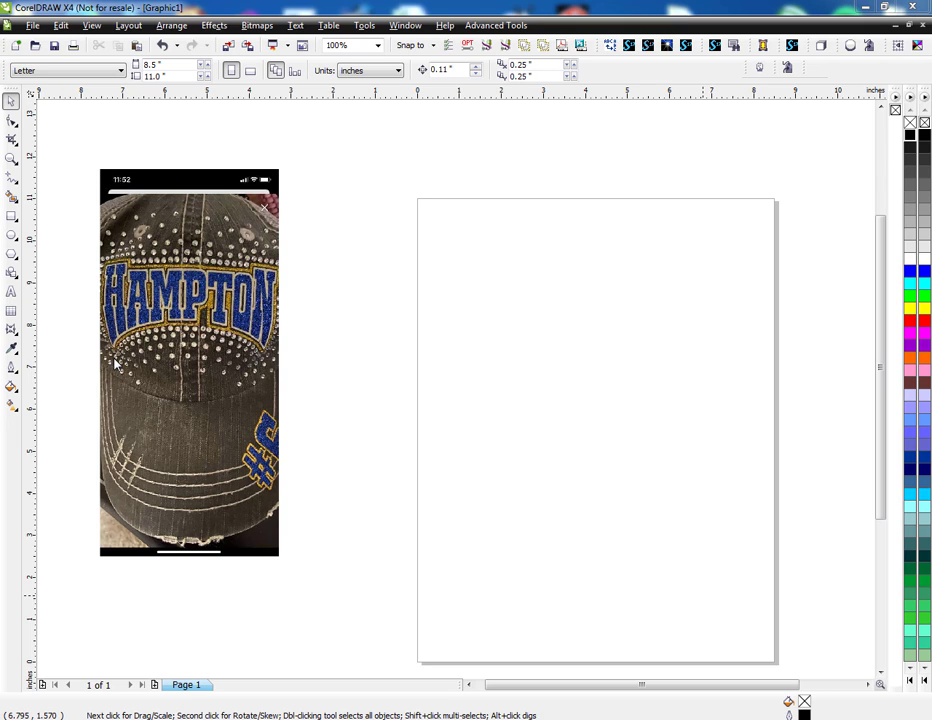
- Add the artistic text HAMPTON on the page and set its font to College-Black
{"action": "left_click", "coordinate": [11, 291]}
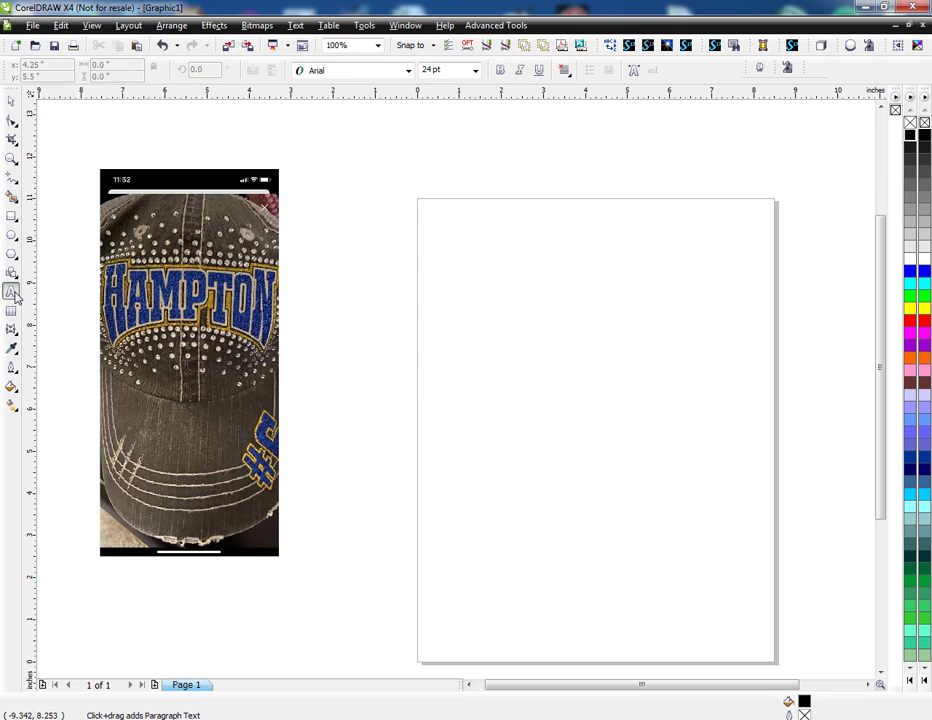
{"action": "left_click", "coordinate": [439, 356]}
{"action": "type", "text": "HAMPTON"}
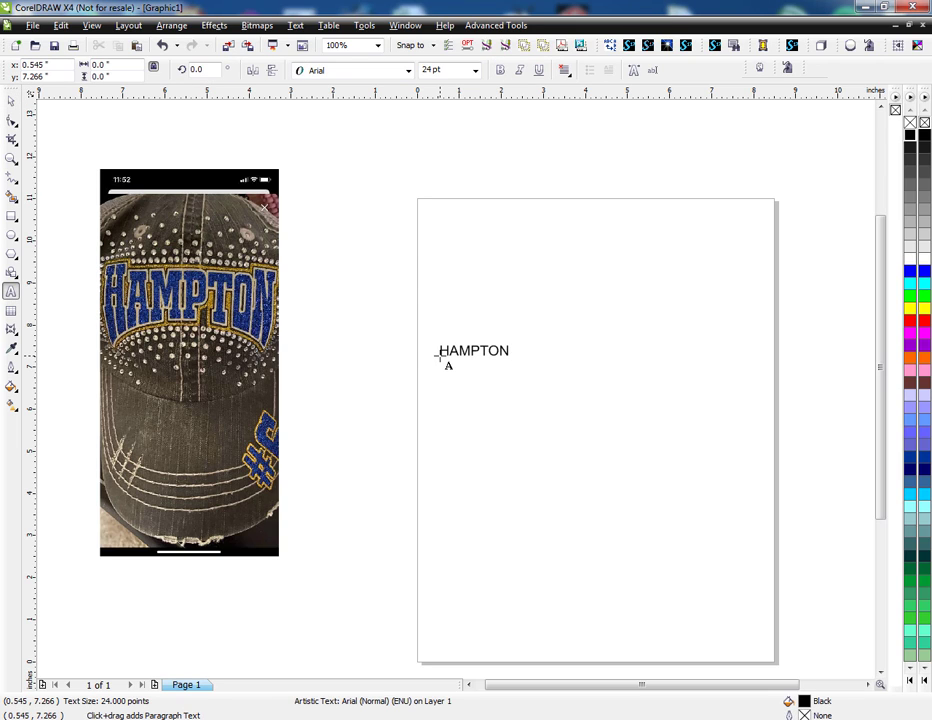
{"action": "key", "text": "ctrl+a"}
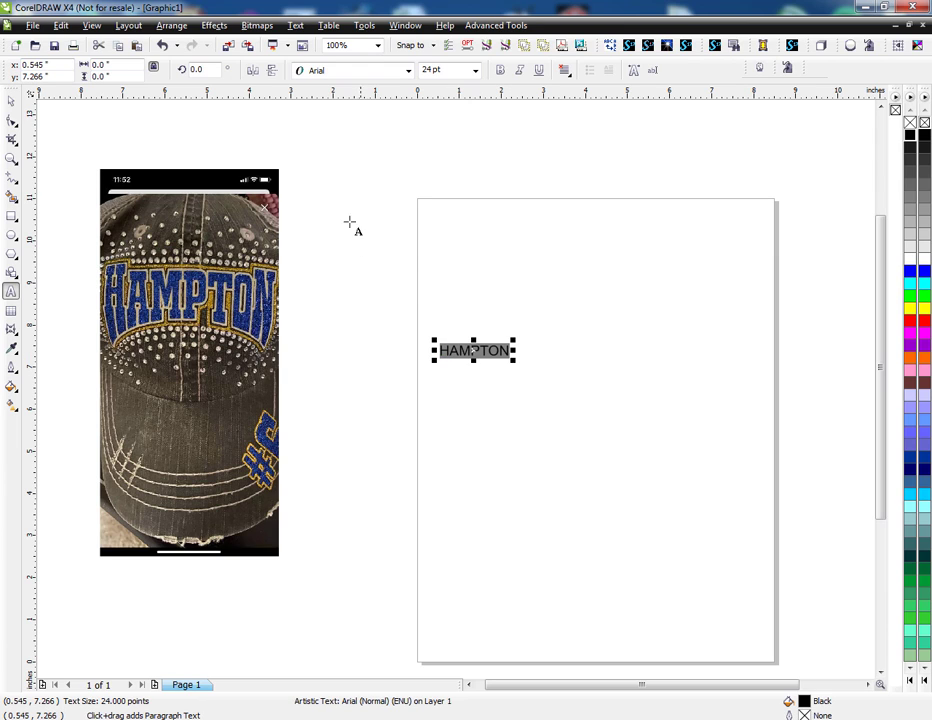
{"action": "left_click", "coordinate": [408, 70]}
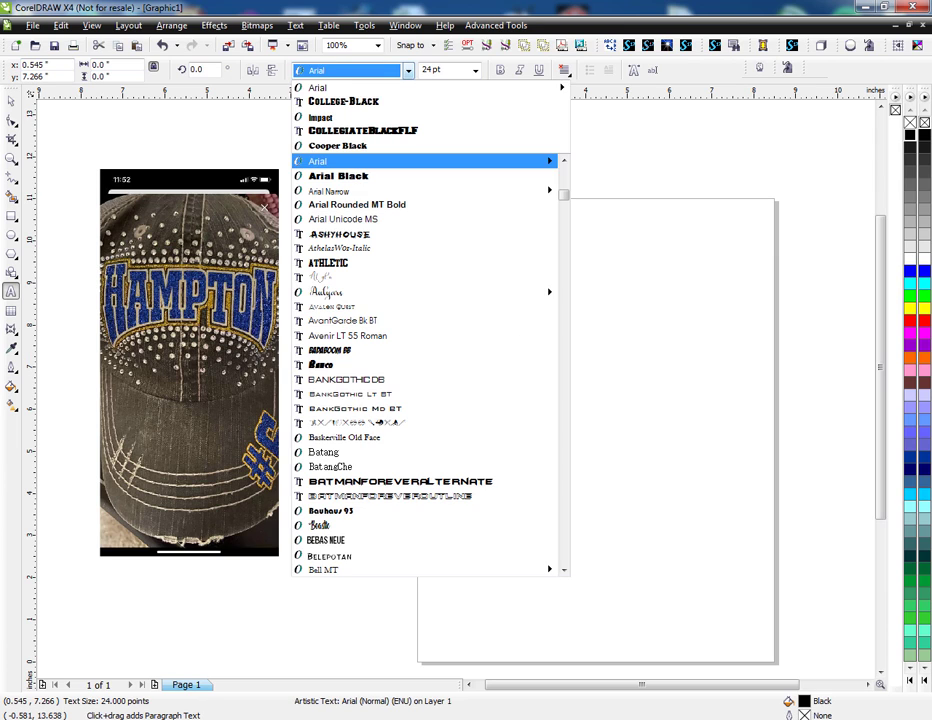
{"action": "left_click", "coordinate": [399, 99]}
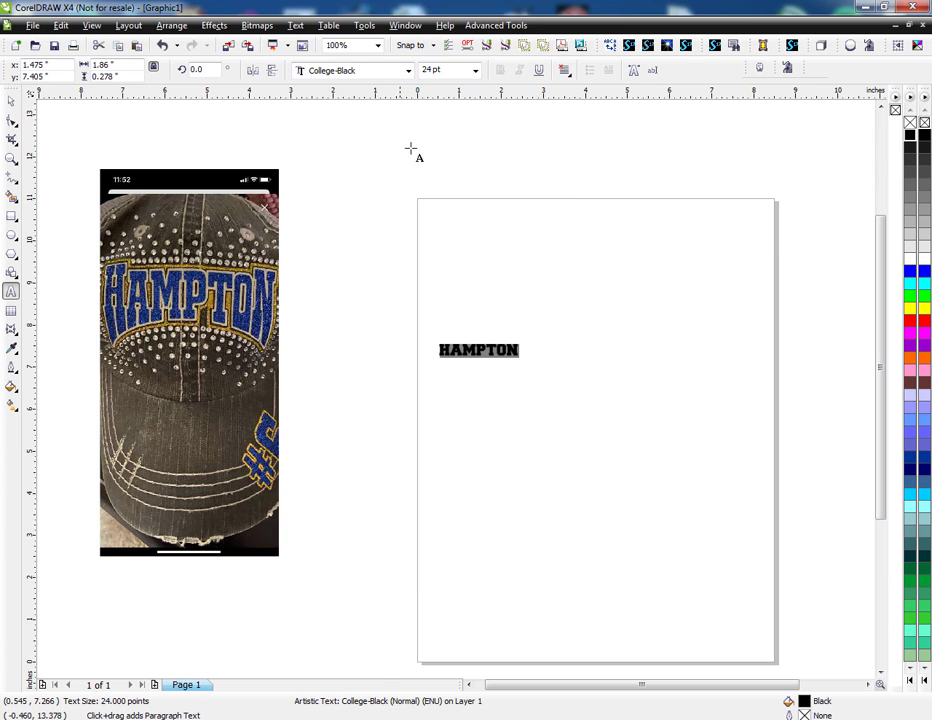
- Set the HAMPTON text's width to 8 inches and move it fully onto the upper part of the page
{"action": "left_click", "coordinate": [11, 101]}
{"action": "left_click", "coordinate": [115, 62]}
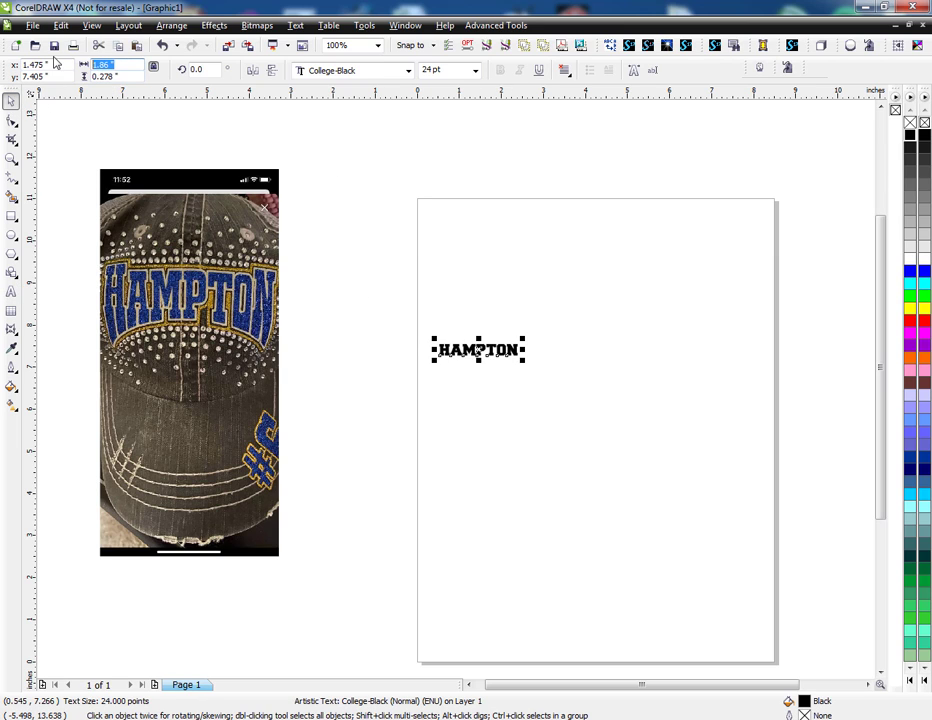
{"action": "type", "text": "8"}
{"action": "key", "text": "Return"}
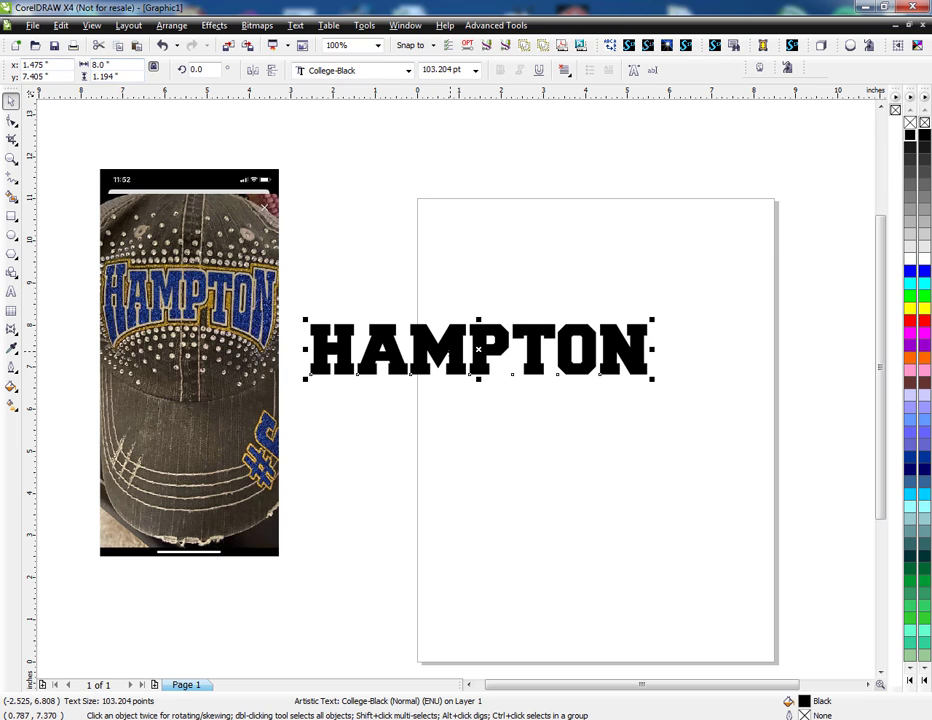
{"action": "left_click_drag", "start_coordinate": [450, 357], "coordinate": [566, 312]}
{"action": "left_click", "coordinate": [541, 375]}
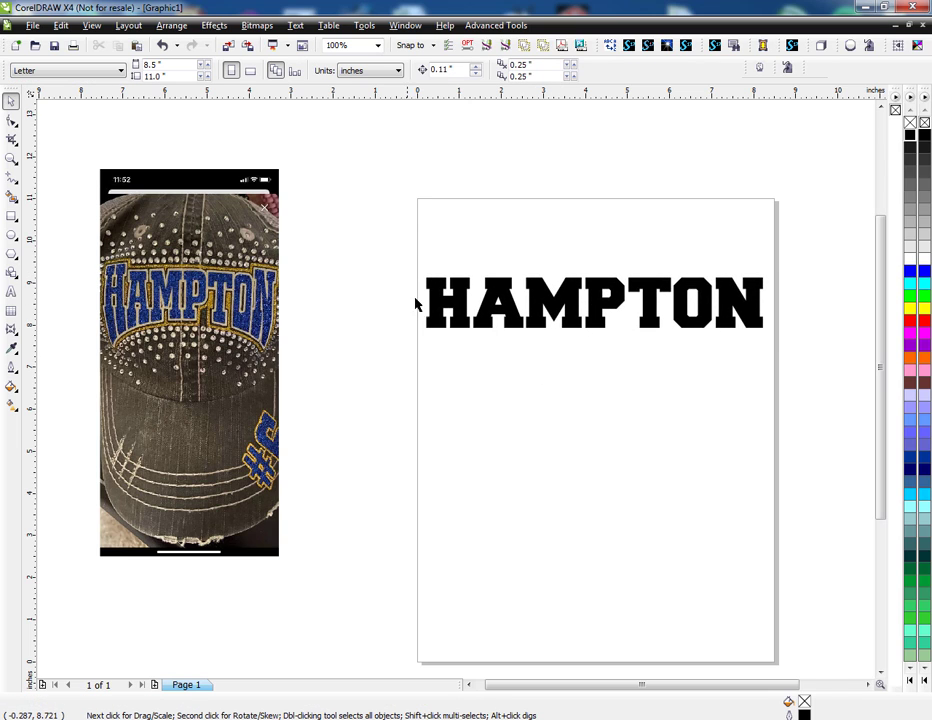
- Set the font size of the first letter H in HAMPTON to 130 pt
{"action": "left_click", "coordinate": [458, 308]}
{"action": "double_click", "coordinate": [474, 305]}
{"action": "left_click_drag", "start_coordinate": [474, 305], "coordinate": [427, 308]}
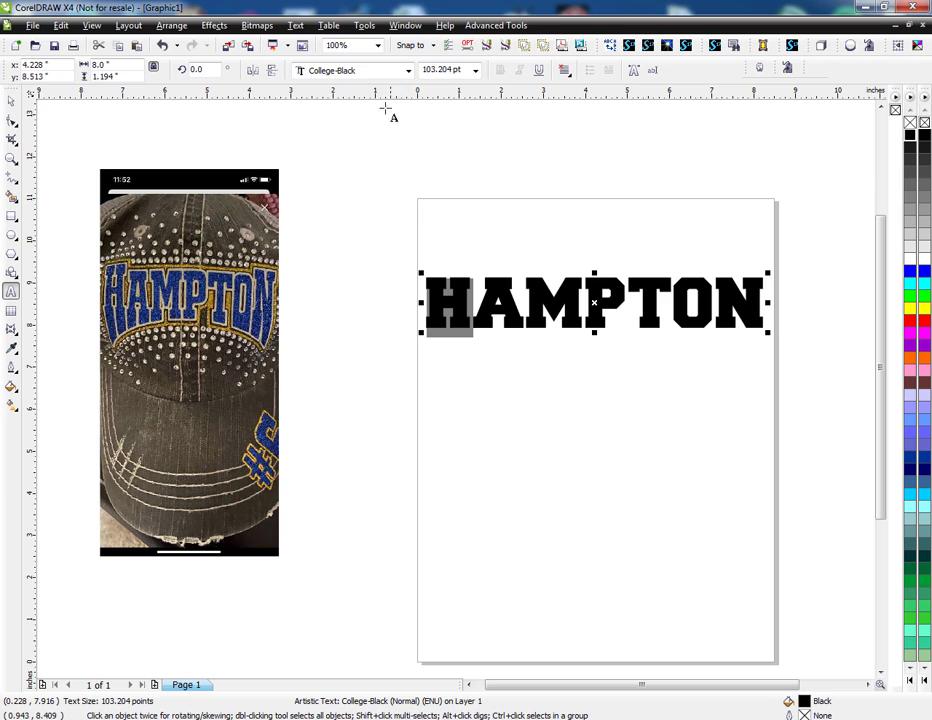
{"action": "left_click", "coordinate": [458, 69]}
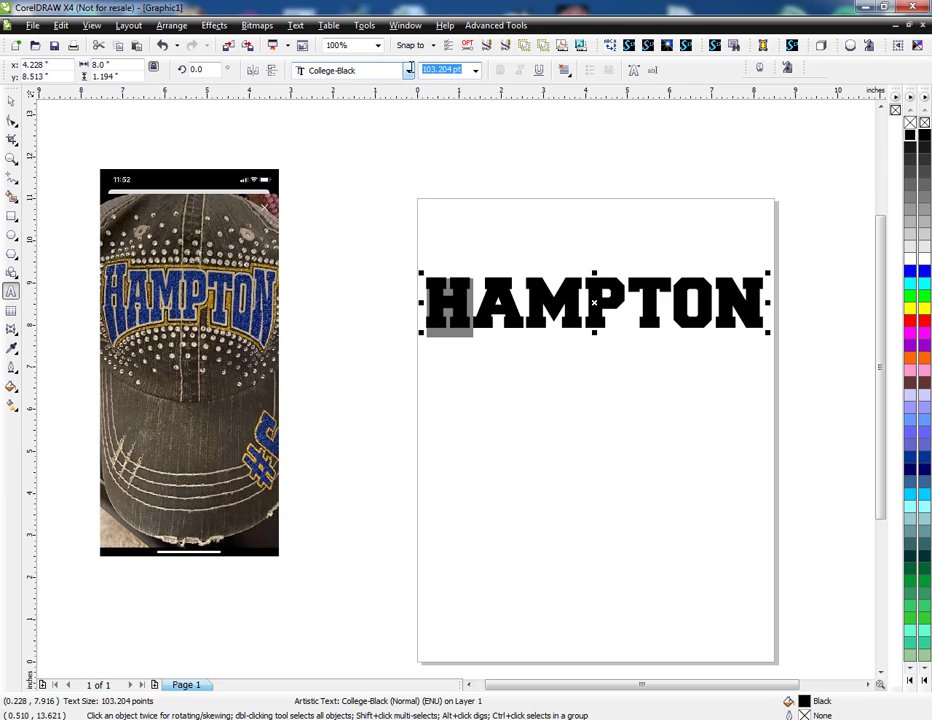
{"action": "type", "text": "103.20"}
{"action": "key", "text": "Return"}
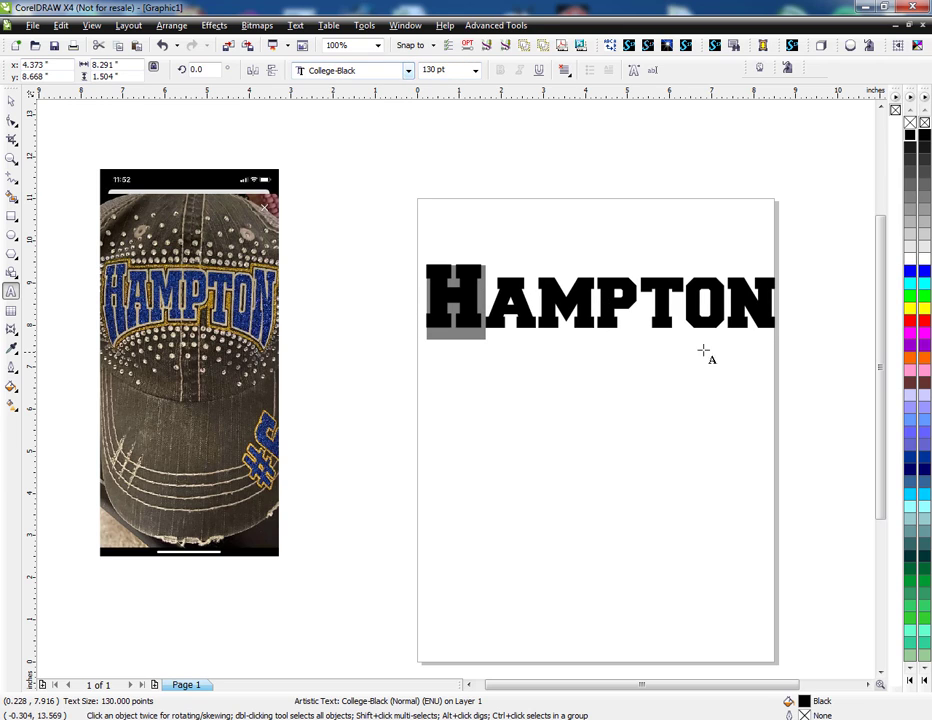
- Set the font size of the last letter N in HAMPTON to 130 pt
{"action": "left_click_drag", "start_coordinate": [778, 305], "coordinate": [729, 305]}
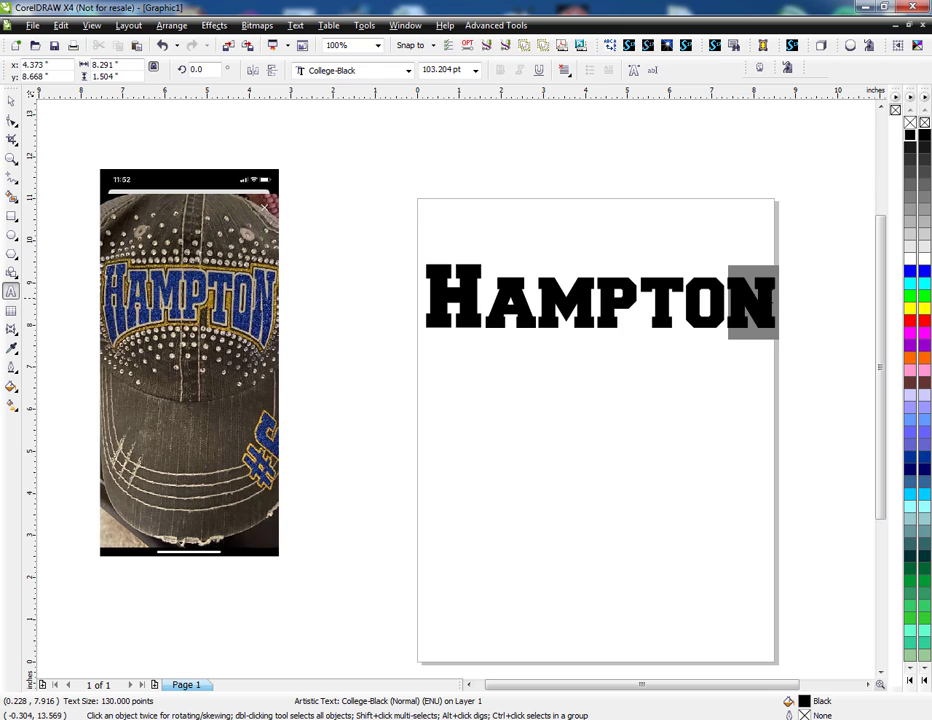
{"action": "left_click", "coordinate": [448, 70]}
{"action": "type", "text": "130"}
{"action": "key", "text": "Return"}
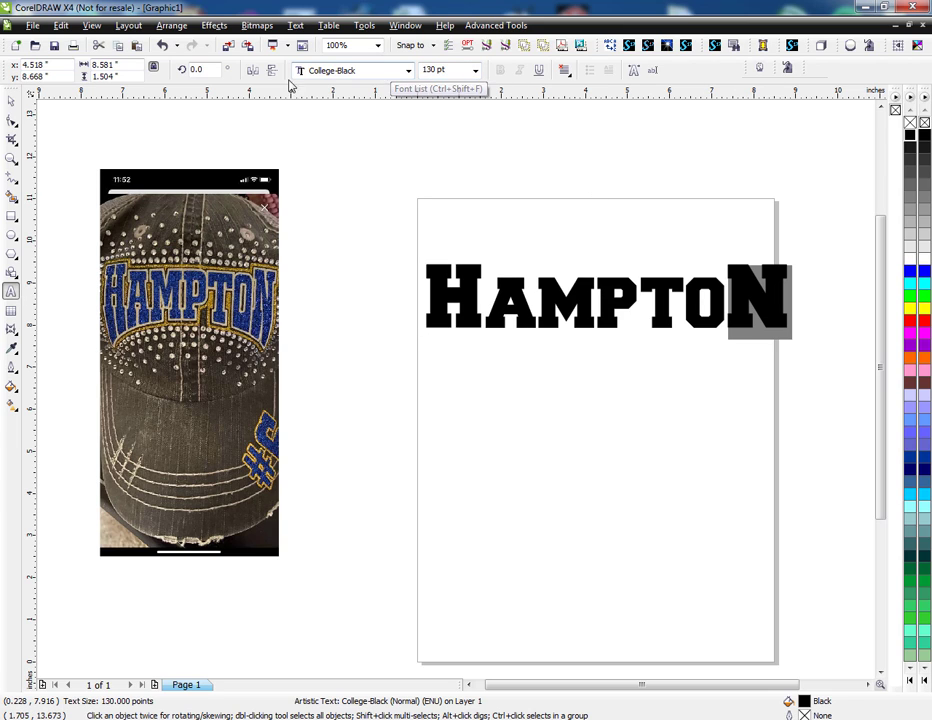
{"action": "key", "text": "ctrl+space"}
- Move the HAMPTON text slightly up and left, and stretch it vertically to about 3.1 inches high
{"action": "left_click_drag", "start_coordinate": [440, 290], "coordinate": [409, 276]}
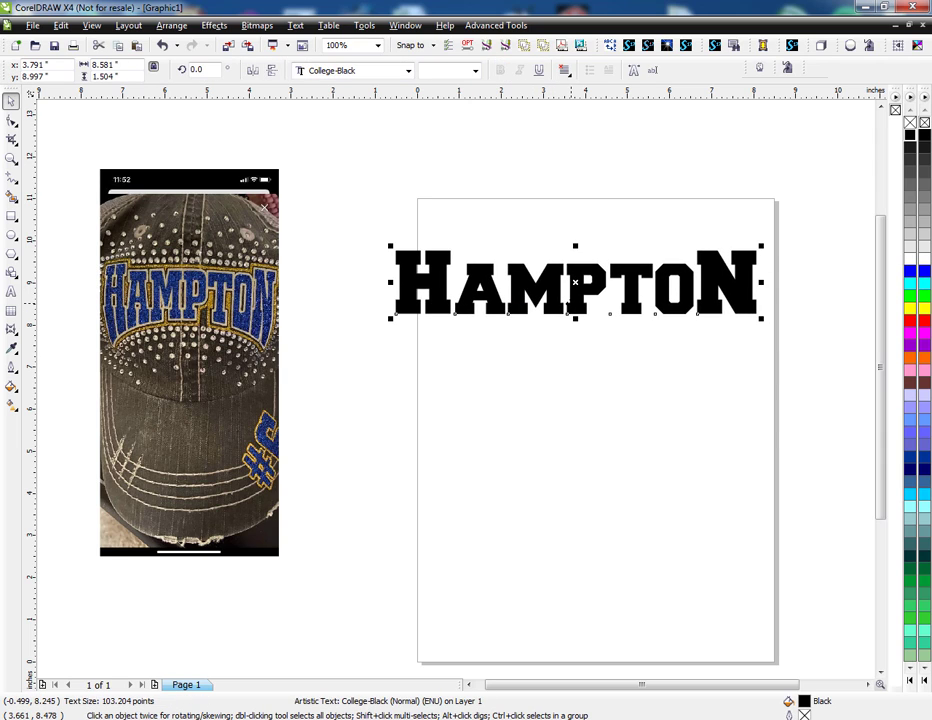
{"action": "left_click_drag", "start_coordinate": [575, 318], "coordinate": [576, 387]}
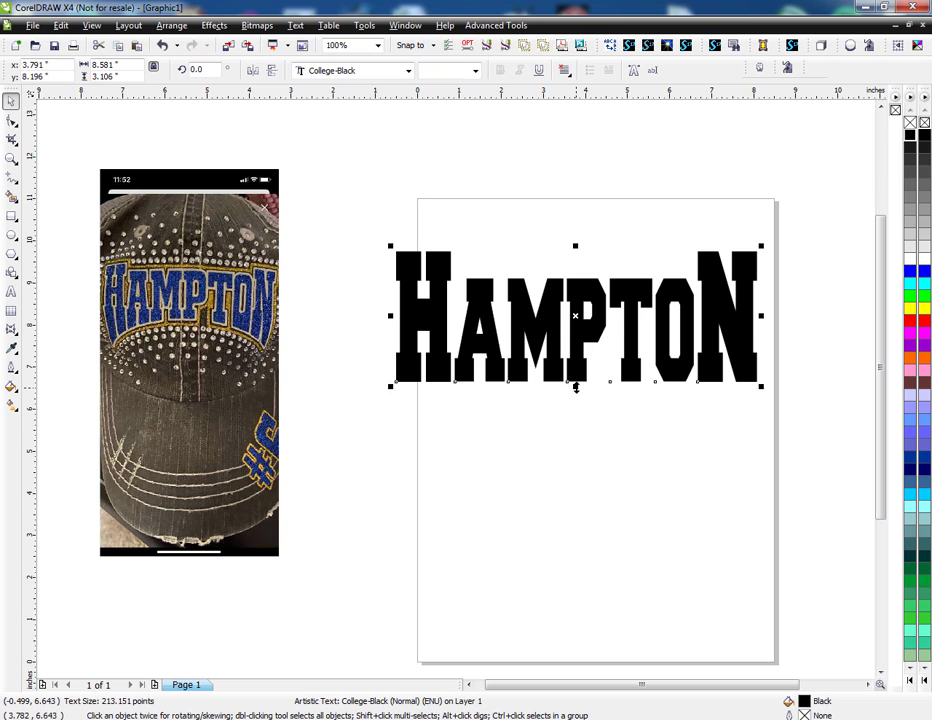
{"action": "left_click", "coordinate": [370, 329]}
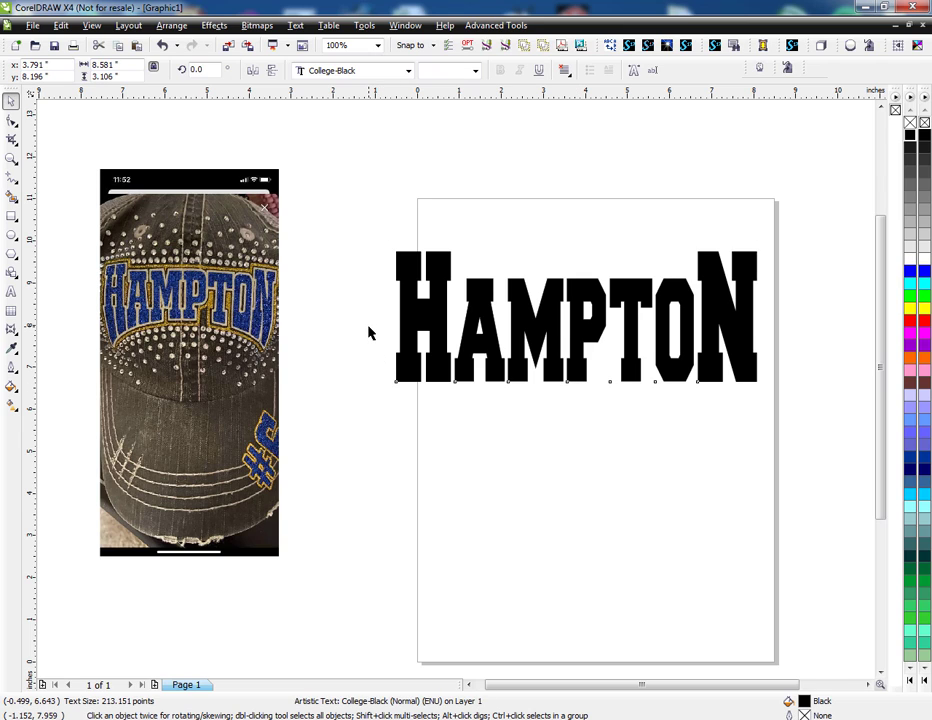
- Apply a one-step outside contour with a 0.1-inch offset to the HAMPTON text
{"action": "left_click", "coordinate": [13, 338]}
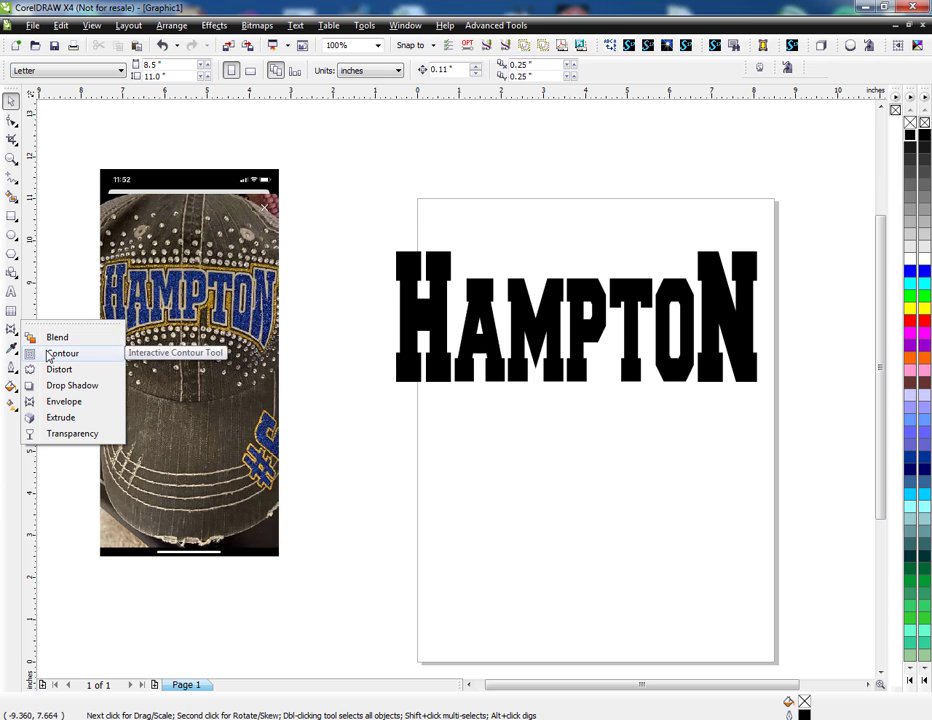
{"action": "left_click", "coordinate": [50, 354]}
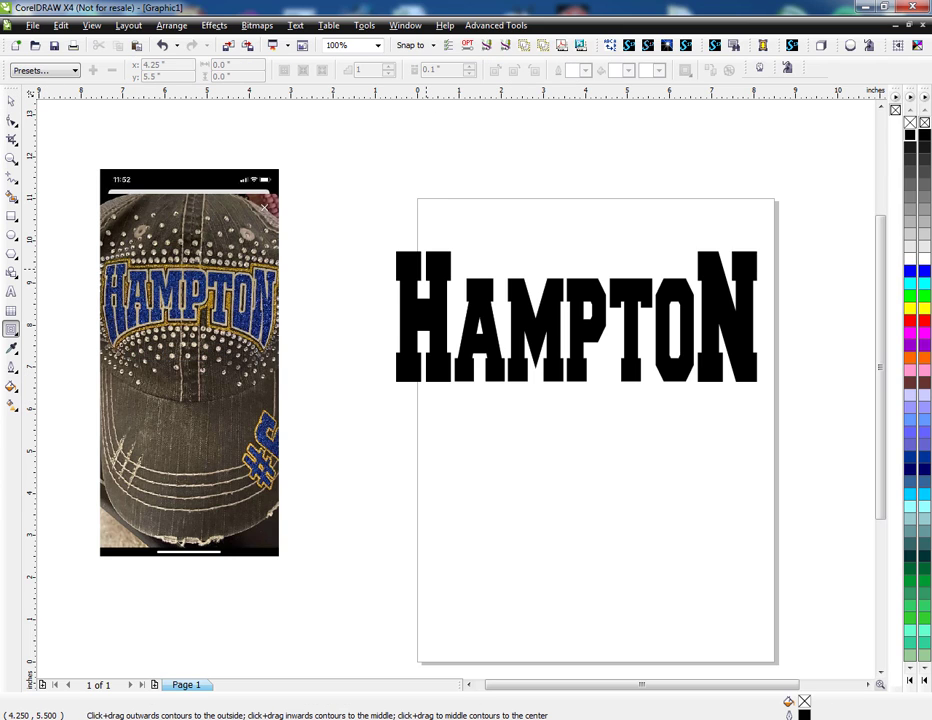
{"action": "left_click", "coordinate": [440, 280]}
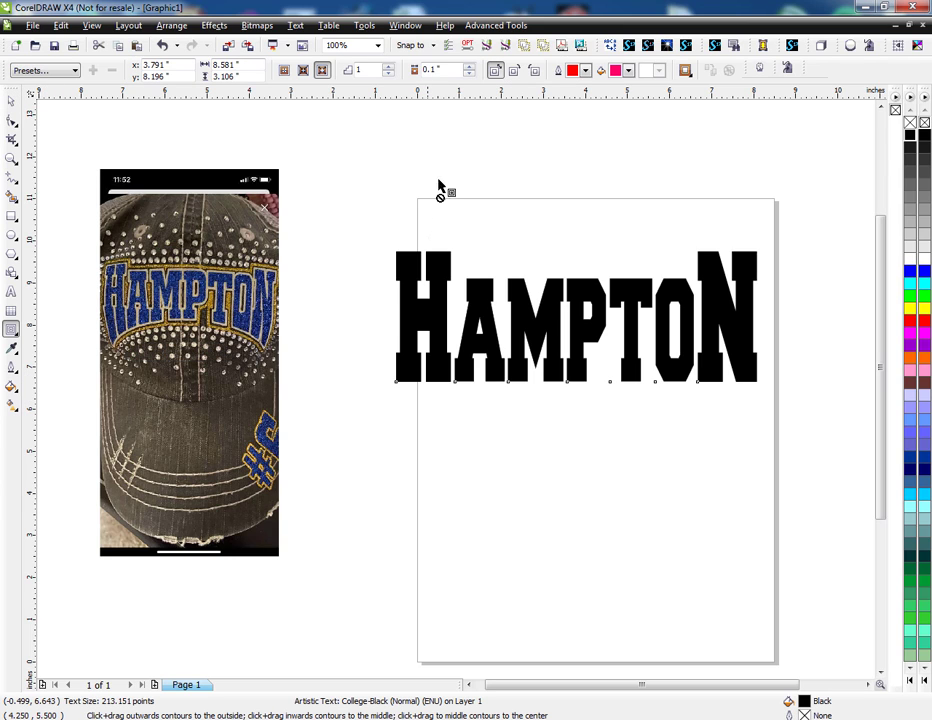
{"action": "left_click", "coordinate": [323, 70]}
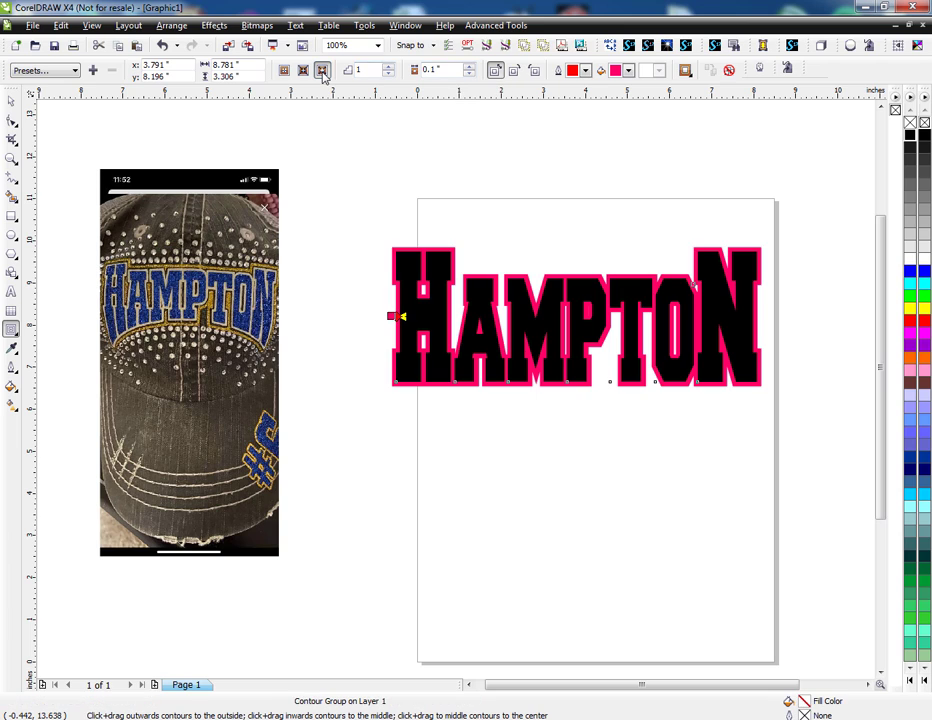
{"action": "key", "text": "Return"}
{"action": "left_click", "coordinate": [11, 101]}
{"action": "left_click", "coordinate": [406, 141]}
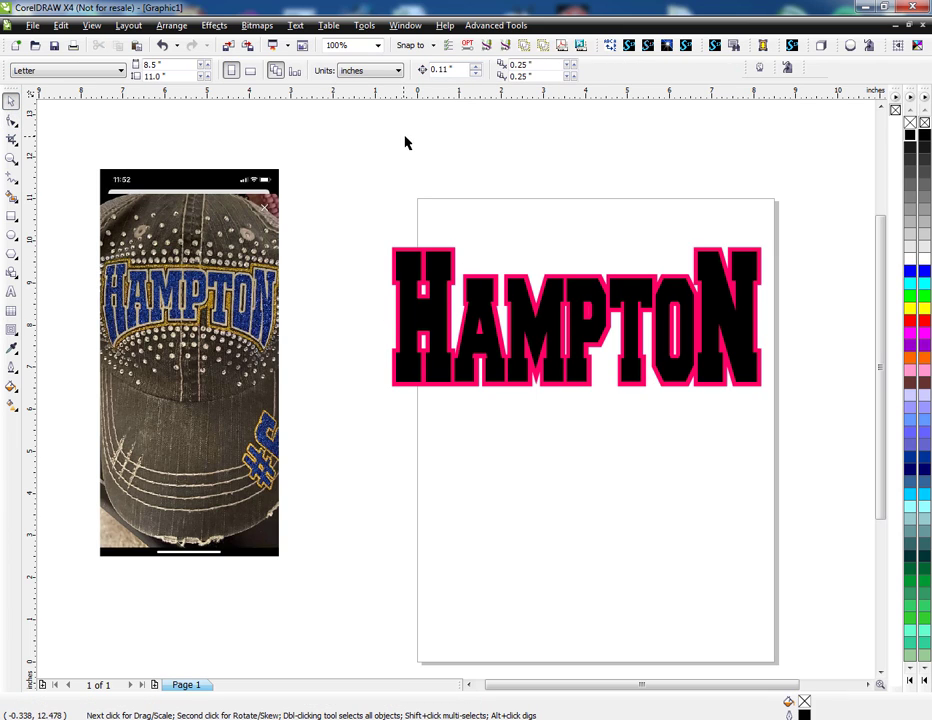
- Move the contoured HAMPTON text up and left across the page edge, and open the Envelope docker
{"action": "left_click_drag", "start_coordinate": [539, 307], "coordinate": [466, 276]}
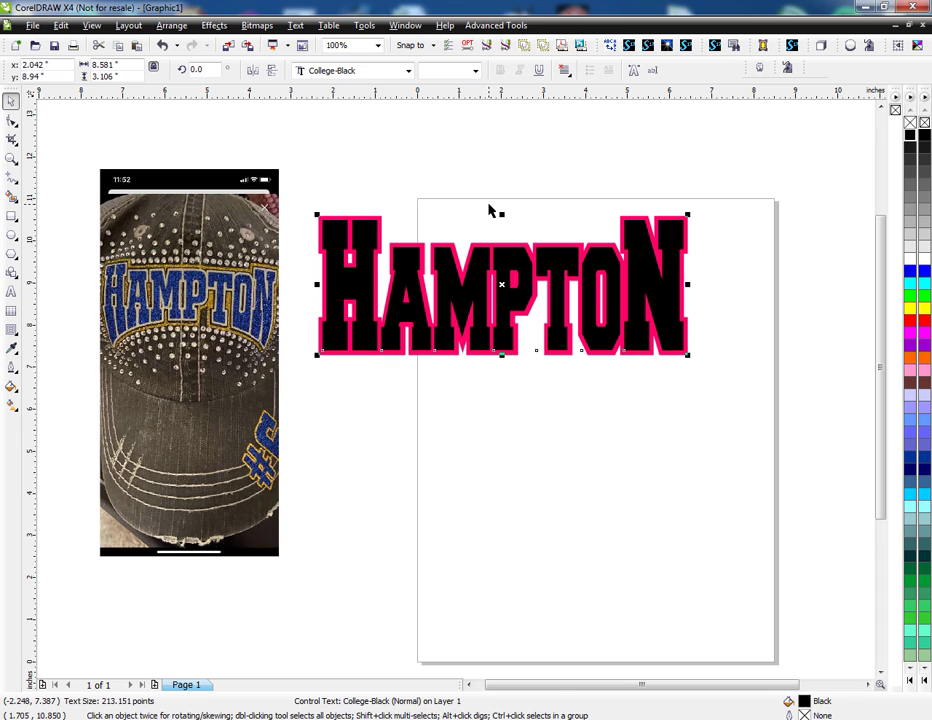
{"action": "key", "text": "ctrl+F7"}
{"action": "left_click", "coordinate": [405, 25]}
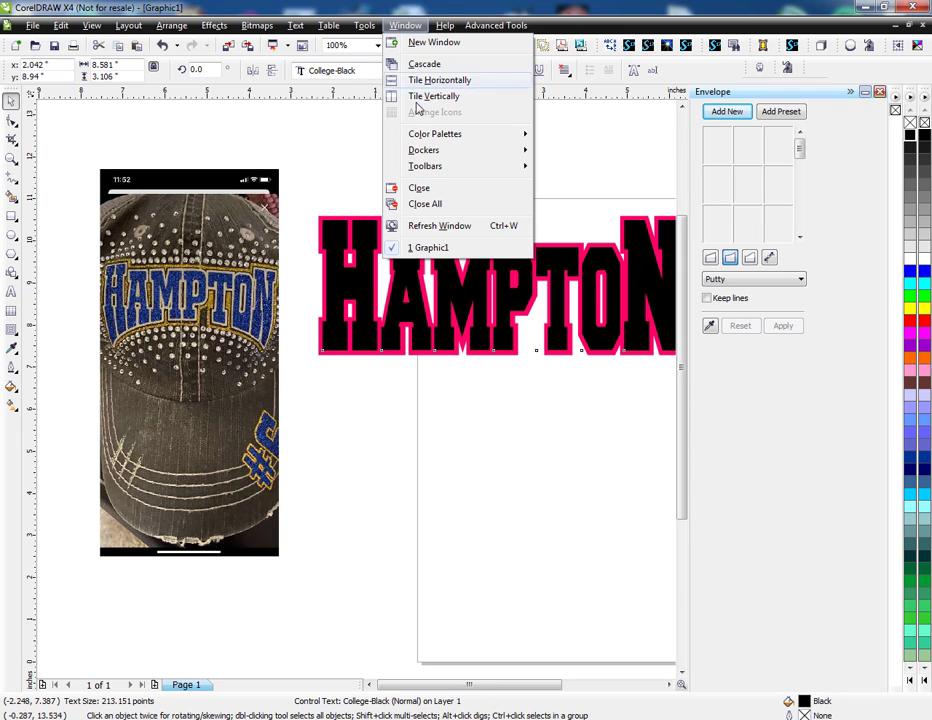
{"action": "mouse_move", "coordinate": [427, 150]}
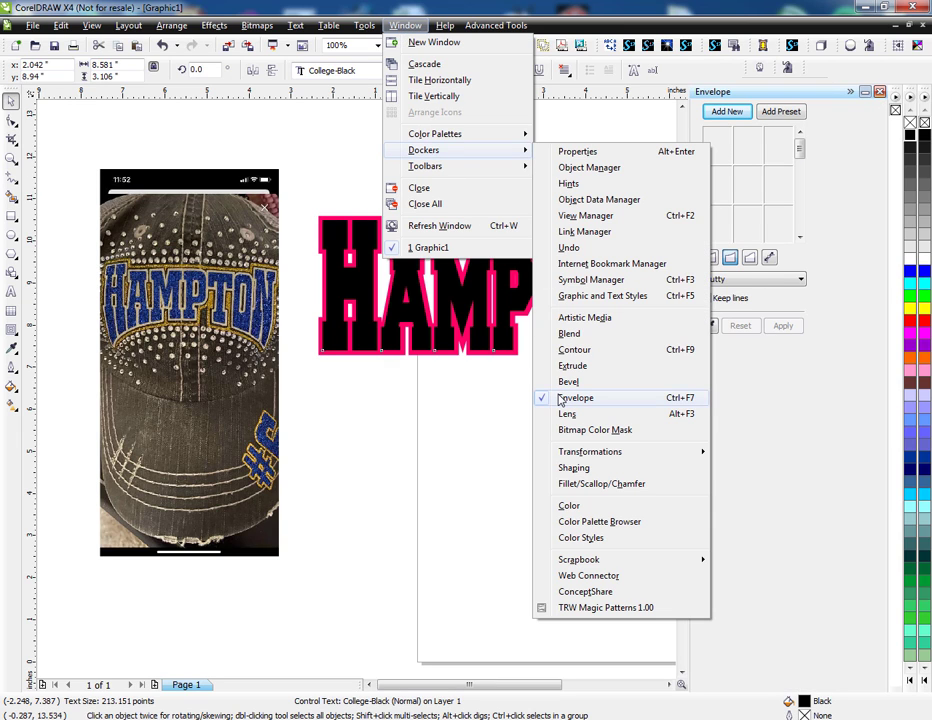
{"action": "left_click", "coordinate": [417, 386]}
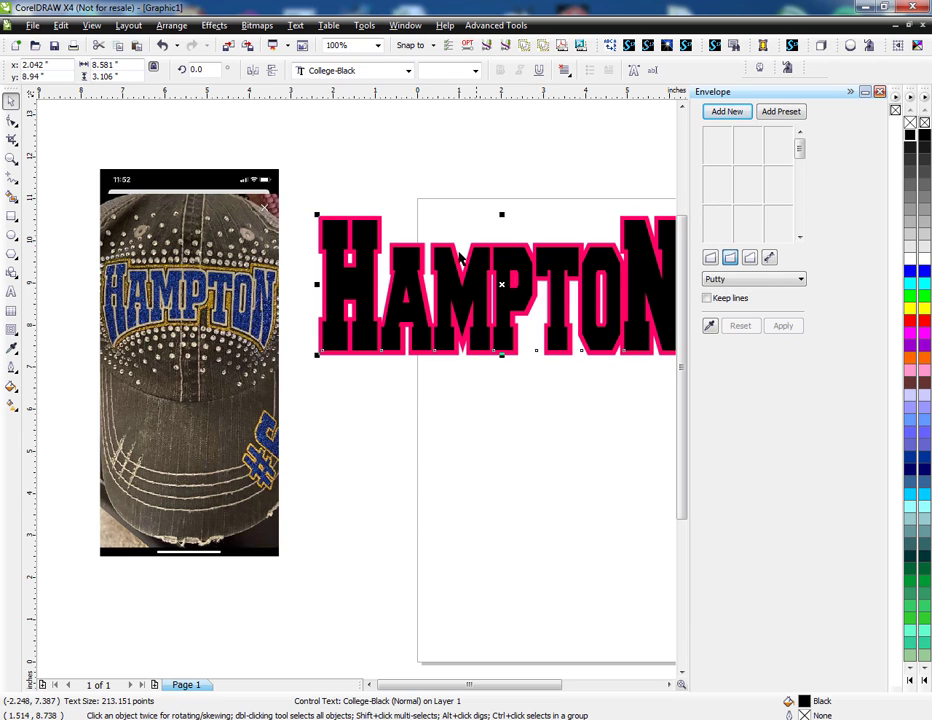
- Add a Single Arc envelope to the HAMPTON text itself, pull its bottom midpoint upward to arch the lower edge, and close the Envelope docker
{"action": "left_click", "coordinate": [443, 183]}
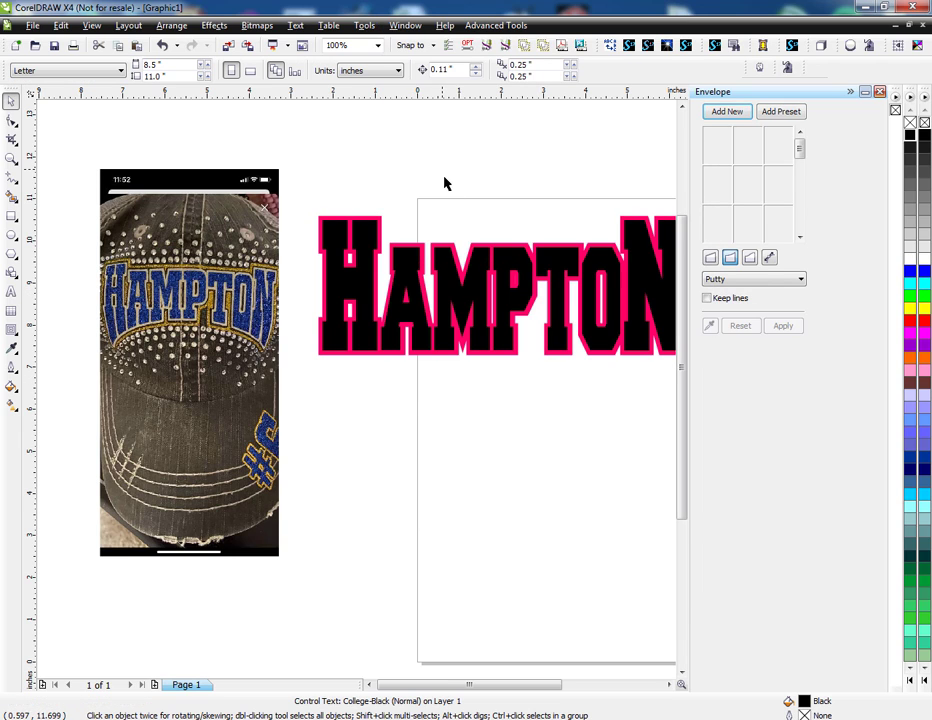
{"action": "left_click", "coordinate": [455, 252]}
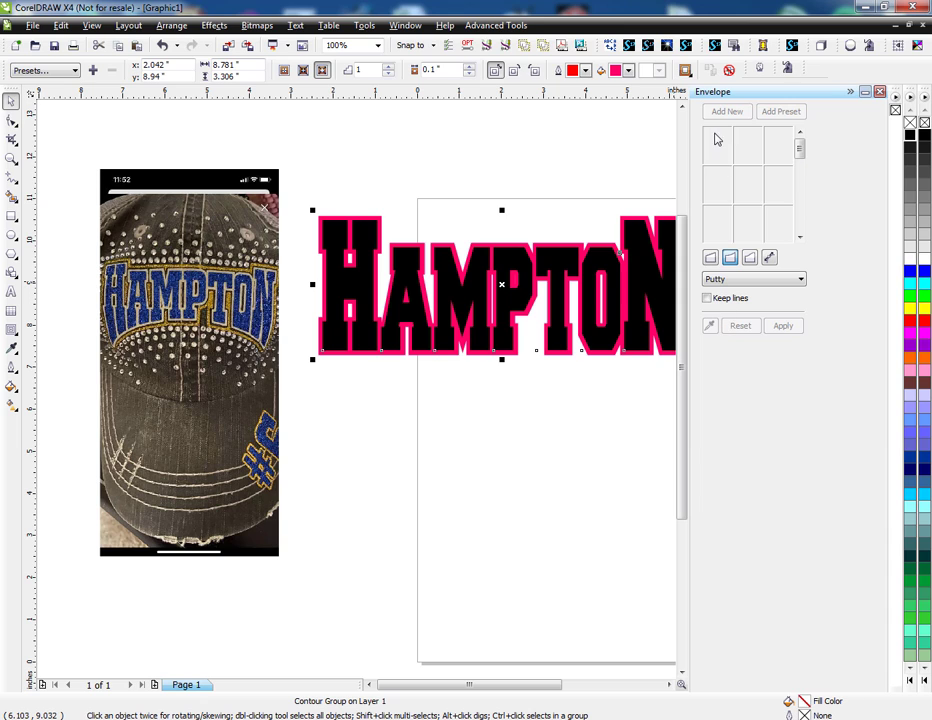
{"action": "key", "text": "Escape"}
{"action": "left_click", "coordinate": [637, 354], "text": "ctrl"}
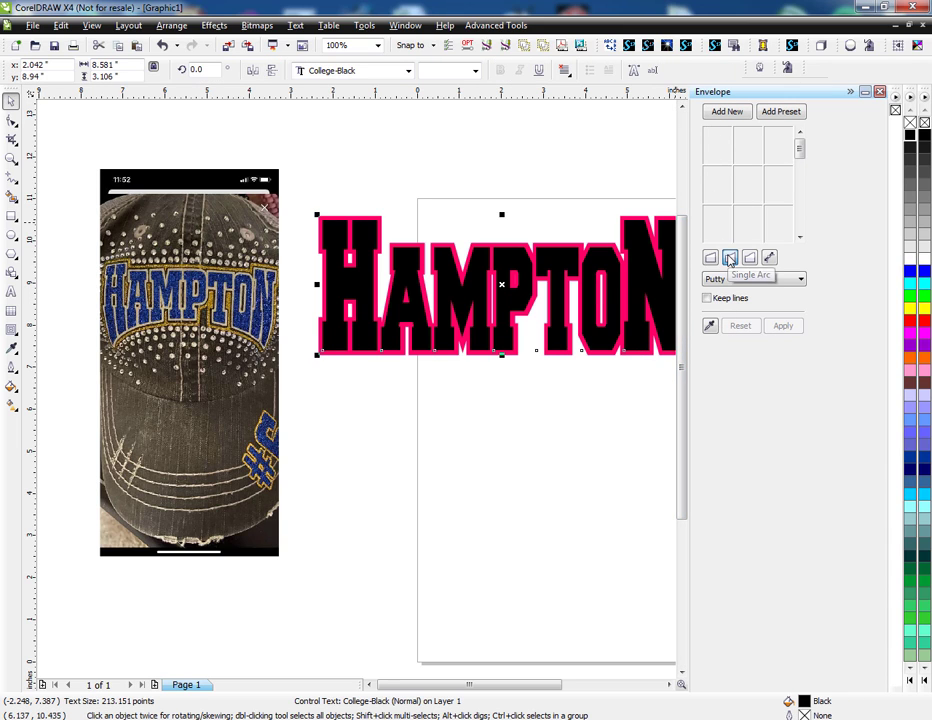
{"action": "left_click", "coordinate": [720, 114]}
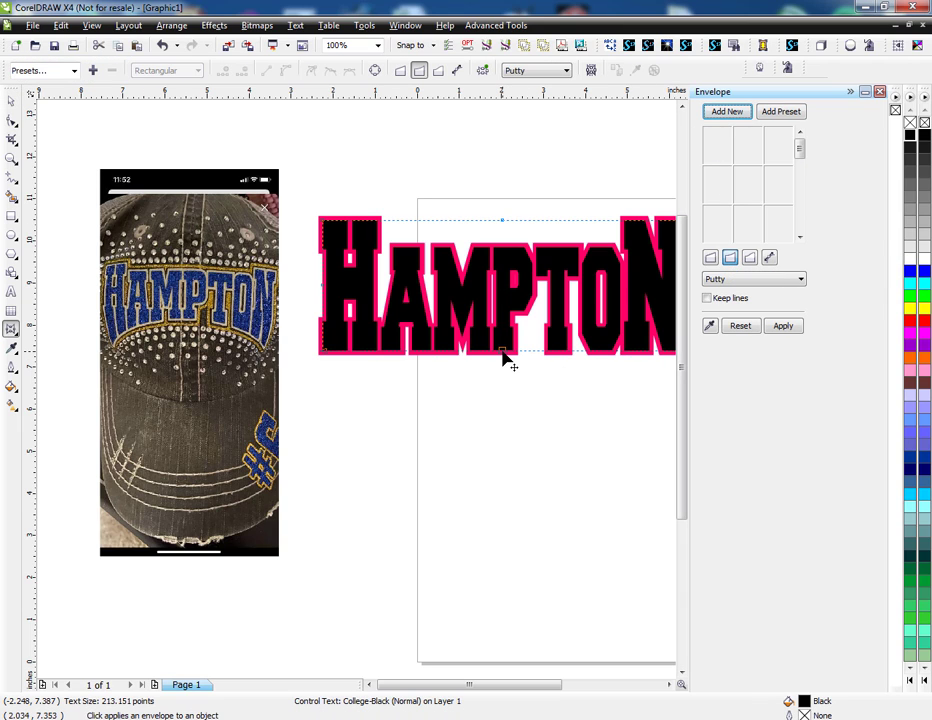
{"action": "left_click_drag", "start_coordinate": [503, 359], "coordinate": [505, 307]}
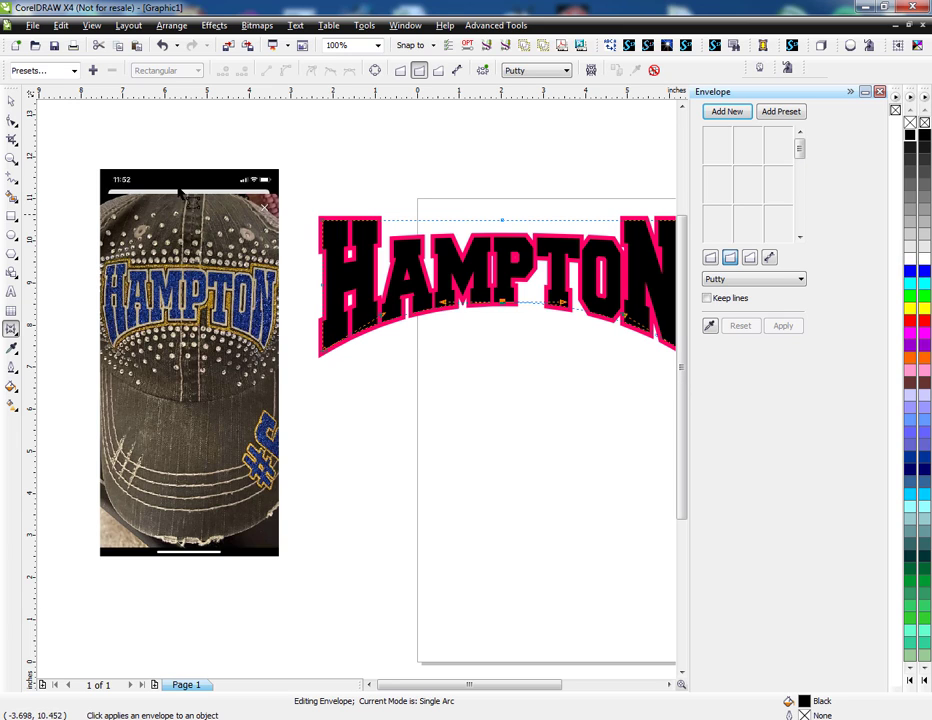
{"action": "left_click", "coordinate": [14, 102]}
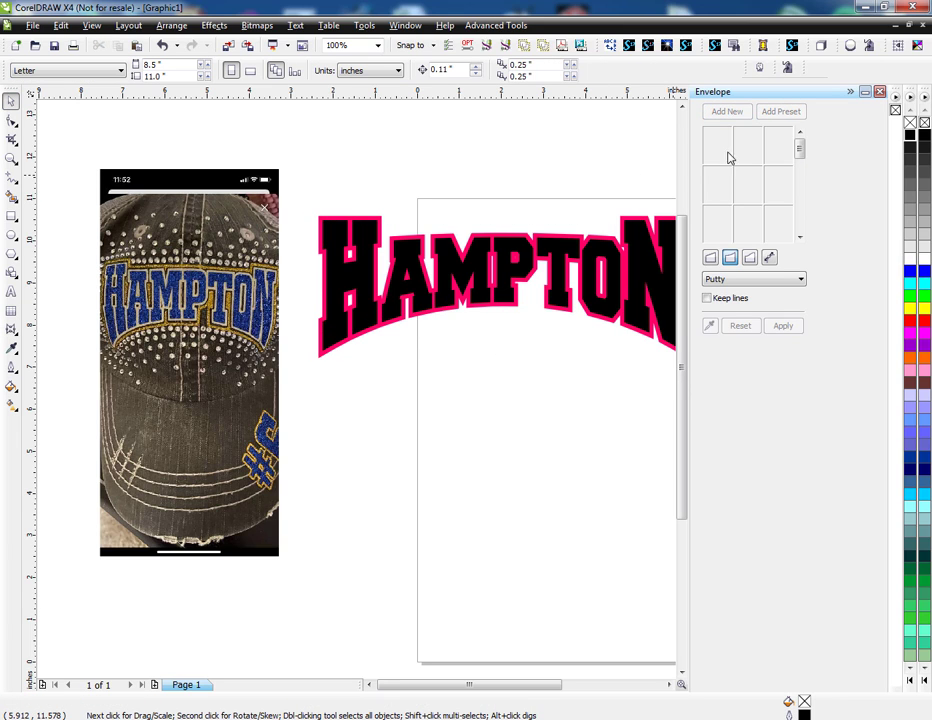
{"action": "left_click", "coordinate": [879, 93]}
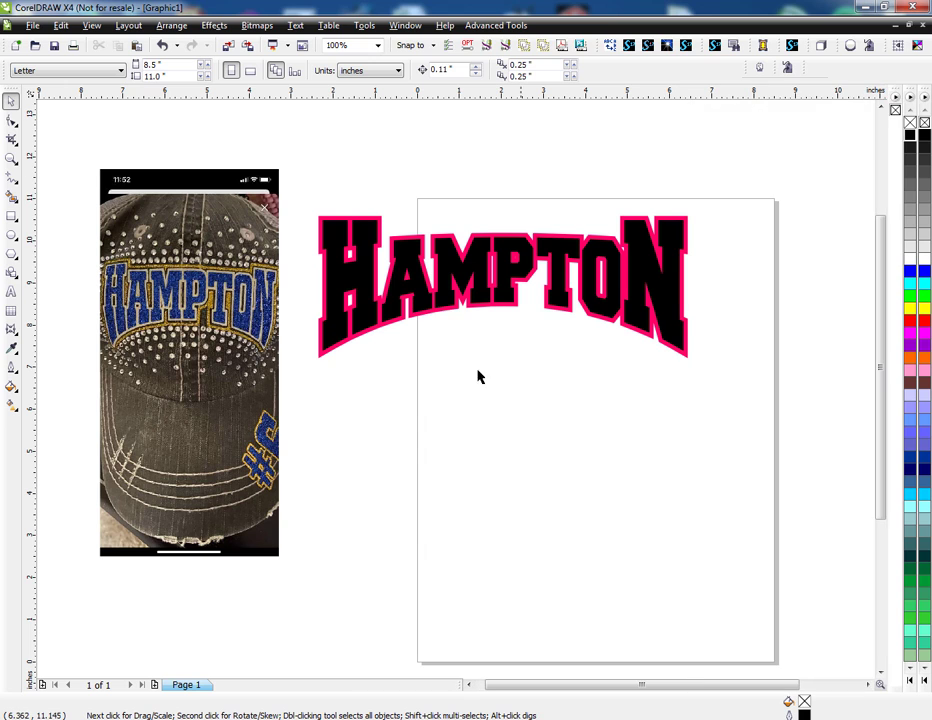
- Move the arched HAMPTON text slightly down and right, and compare it with the lettering in the hat photo up close
{"action": "left_click", "coordinate": [500, 309]}
{"action": "left_click_drag", "start_coordinate": [500, 309], "coordinate": [512, 328]}
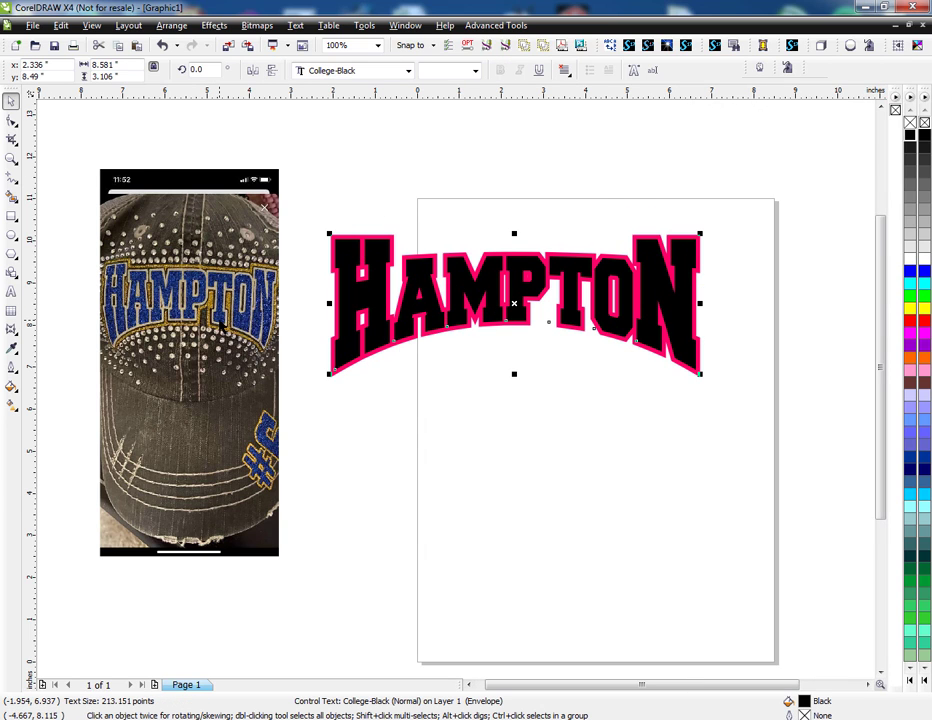
{"action": "scroll", "coordinate": [222, 327], "scroll_direction": "up", "scroll_amount": 2}
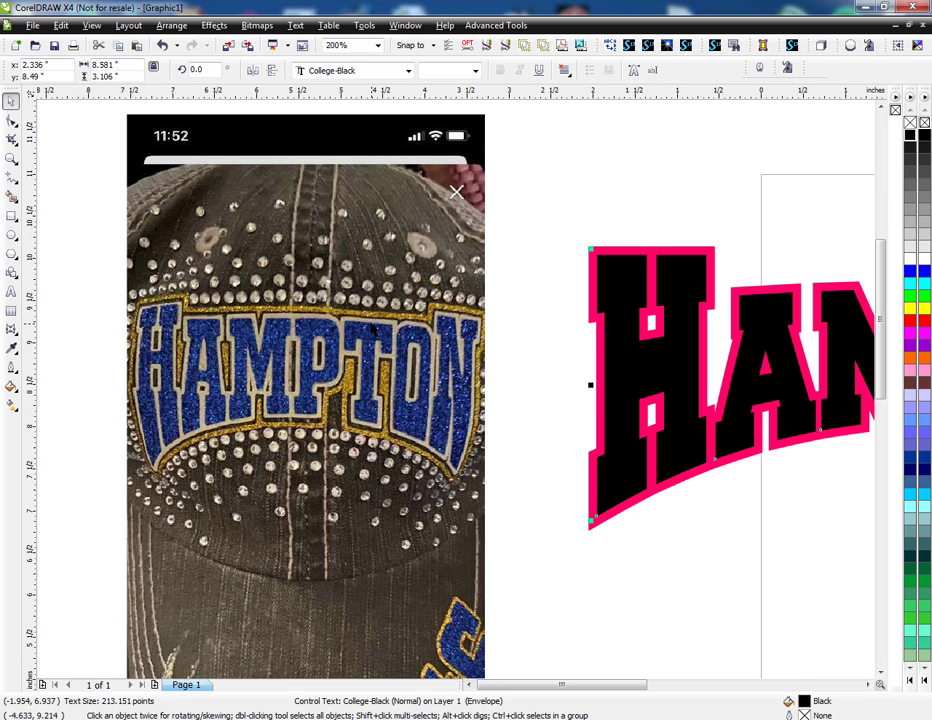
{"action": "left_click", "coordinate": [579, 399]}
{"action": "scroll", "coordinate": [453, 385], "scroll_direction": "down", "scroll_amount": 3}
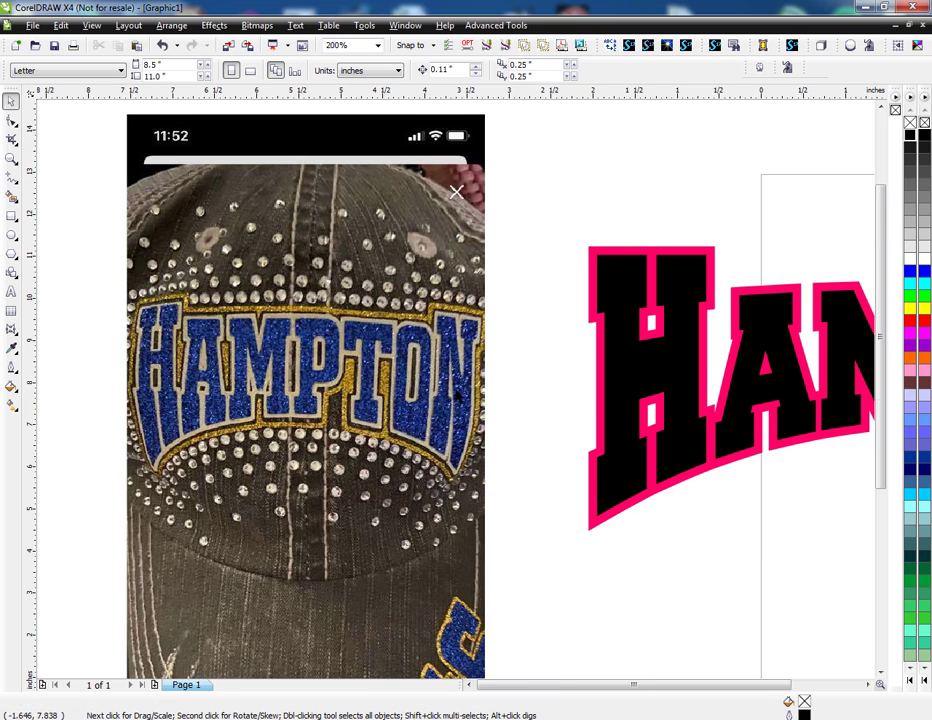
- Break the HAMPTON contour group apart into separate lettering and pink outline, undoing a trial move of the outline
{"action": "scroll", "coordinate": [478, 391], "scroll_direction": "up", "scroll_amount": 1}
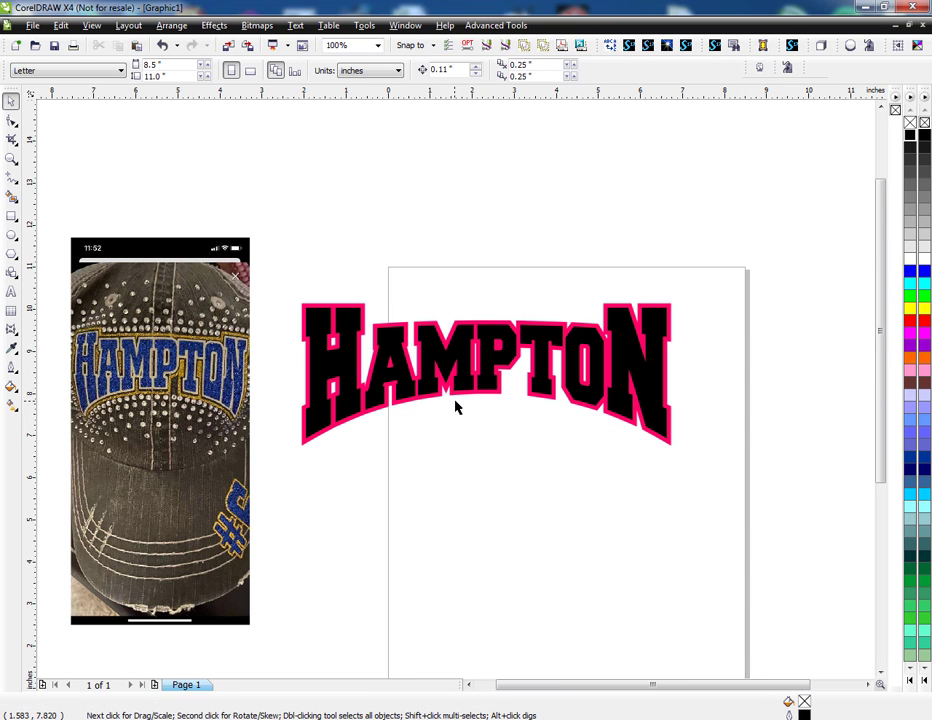
{"action": "left_click", "coordinate": [461, 399]}
{"action": "right_click", "coordinate": [462, 396]}
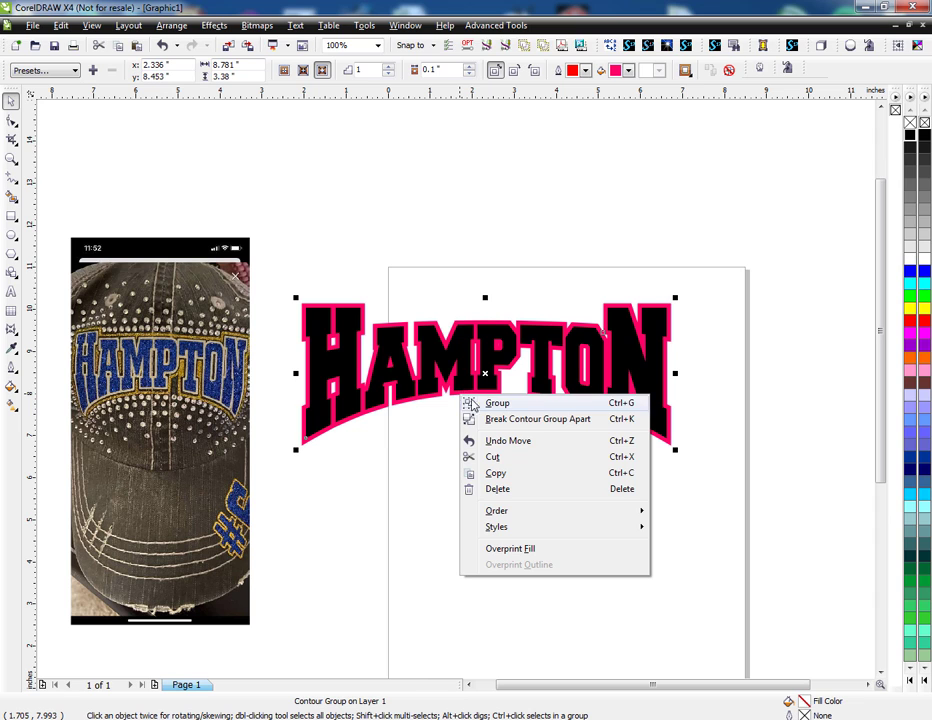
{"action": "left_click", "coordinate": [486, 420]}
{"action": "left_click", "coordinate": [477, 425]}
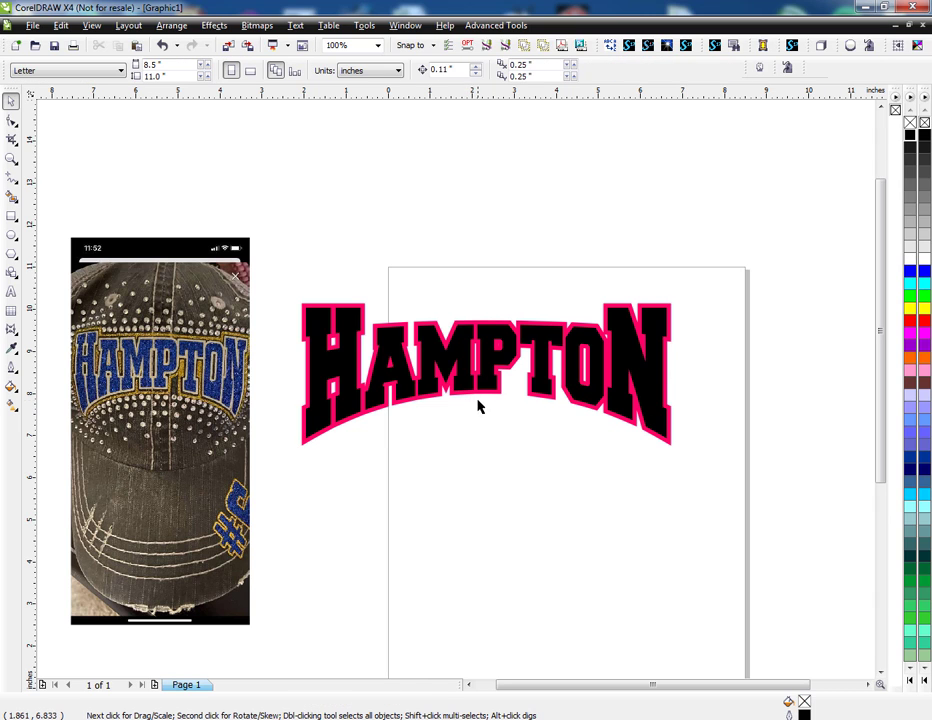
{"action": "left_click_drag", "start_coordinate": [479, 398], "coordinate": [603, 491]}
{"action": "key", "text": "ctrl+z"}
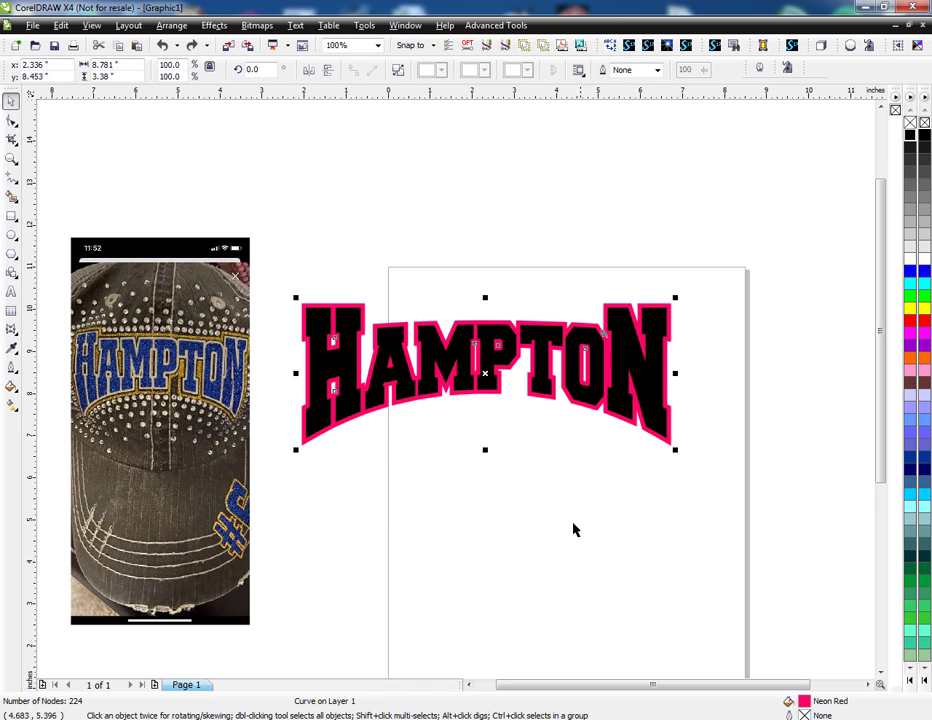
{"action": "left_click", "coordinate": [570, 533]}
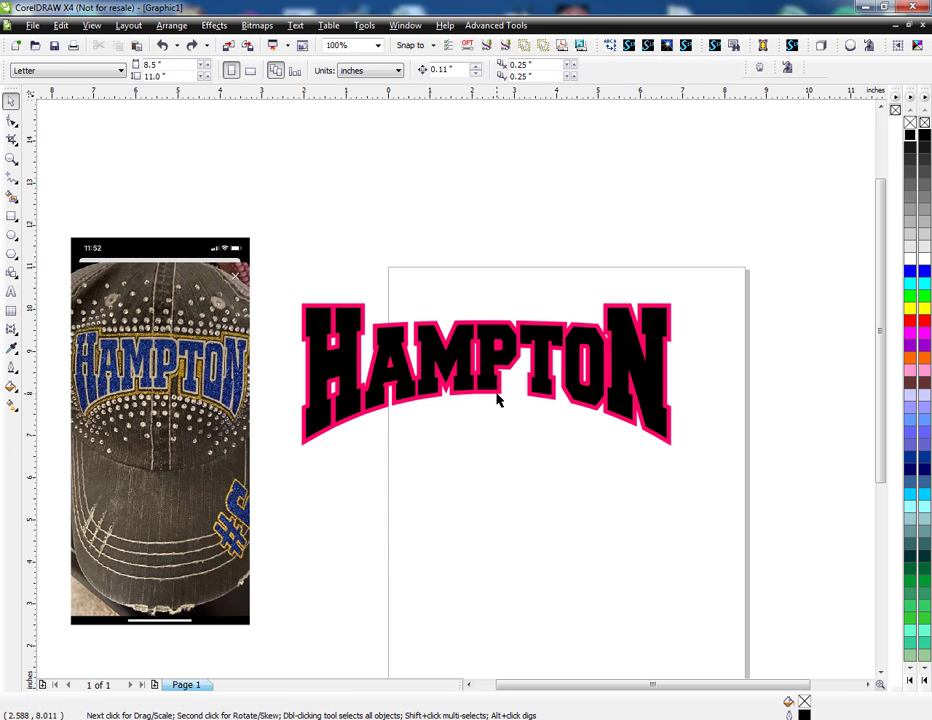
- Apply a two-step outside contour with a 0.1-inch offset and a Deep Azure fill to the pink HAMPTON outline
{"action": "left_click", "coordinate": [497, 399]}
{"action": "left_click", "coordinate": [11, 330]}
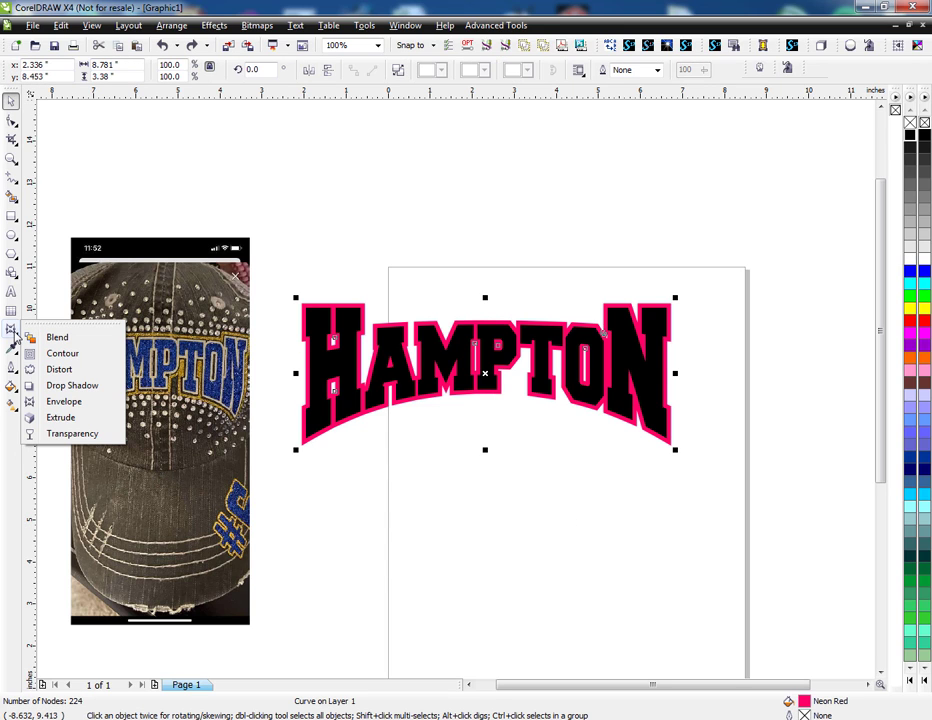
{"action": "left_click", "coordinate": [49, 359]}
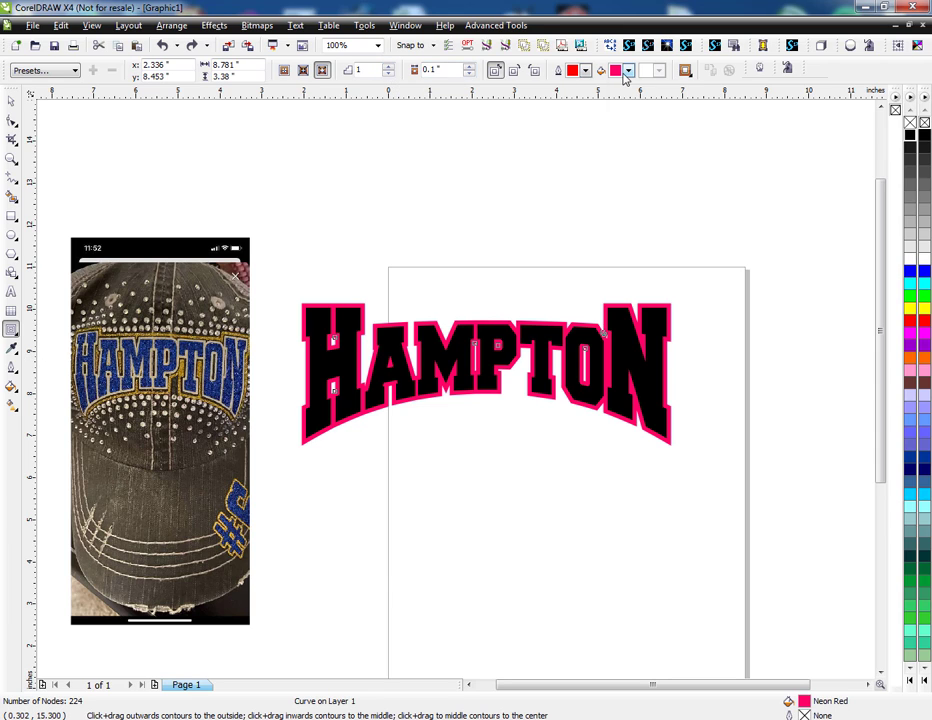
{"action": "left_click", "coordinate": [626, 72]}
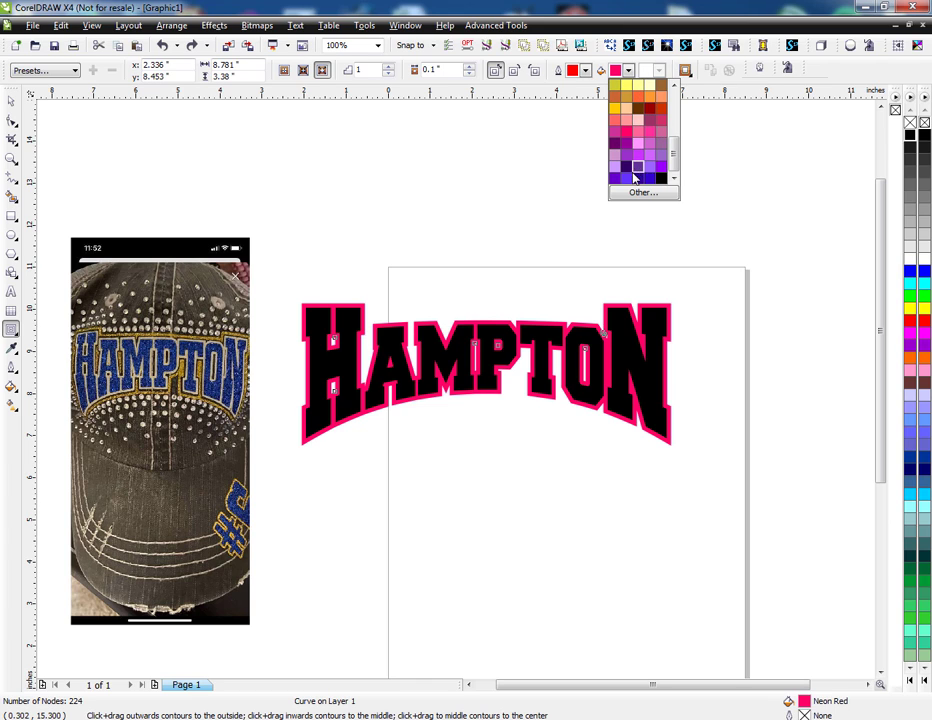
{"action": "left_click", "coordinate": [634, 178]}
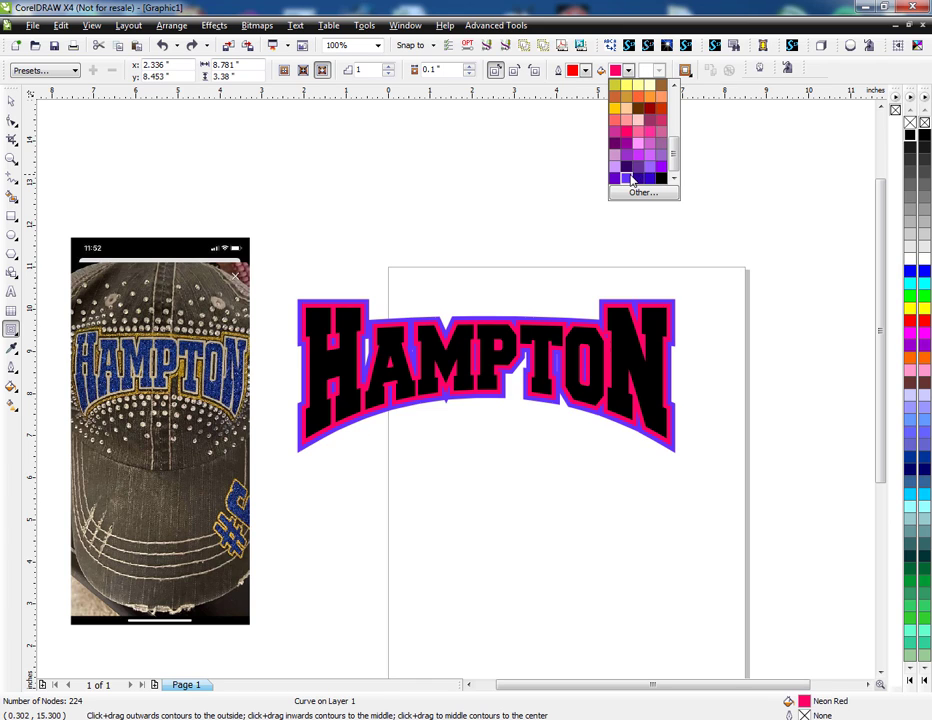
{"action": "left_click", "coordinate": [389, 66]}
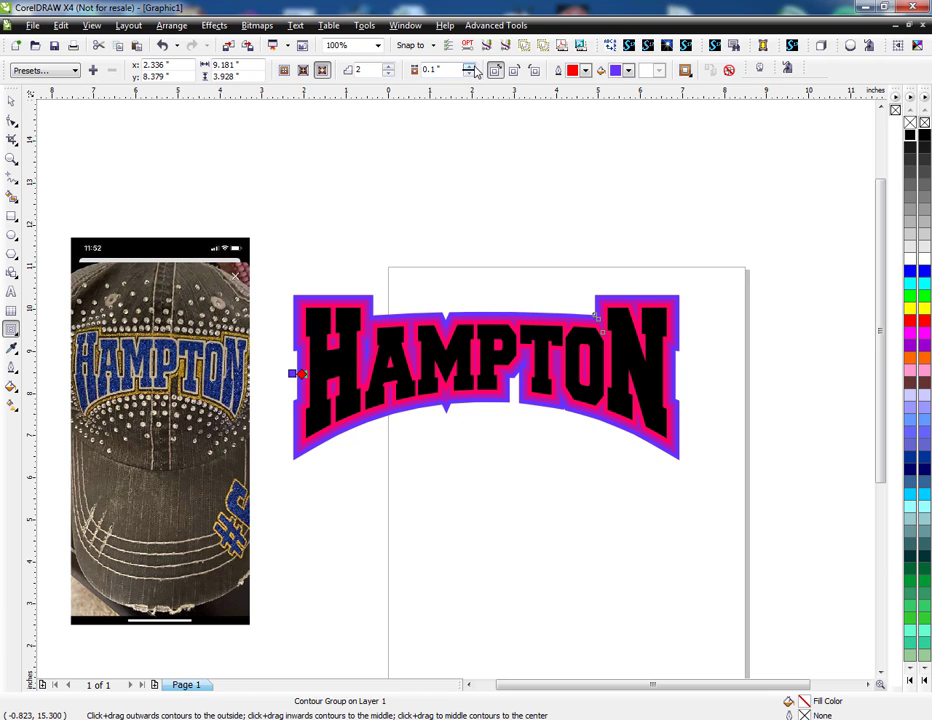
{"action": "key", "text": "space"}
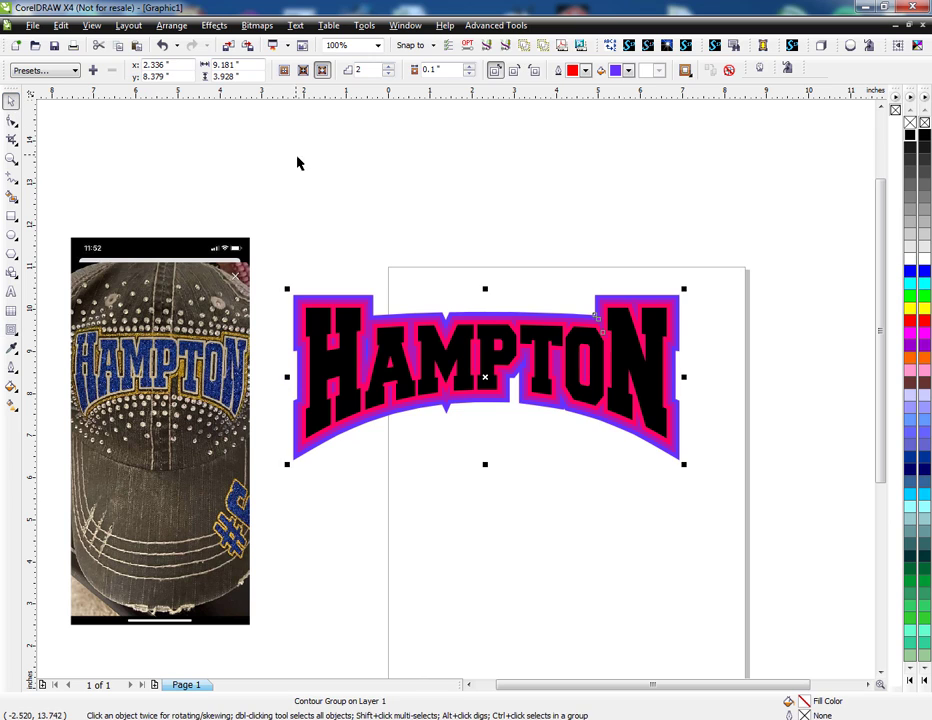
- Break the two-step contour apart from the pink outline, undoing a trial upward move of the contour pair
{"action": "left_click", "coordinate": [297, 162]}
{"action": "scroll", "coordinate": [460, 314], "scroll_direction": "up", "scroll_amount": 1}
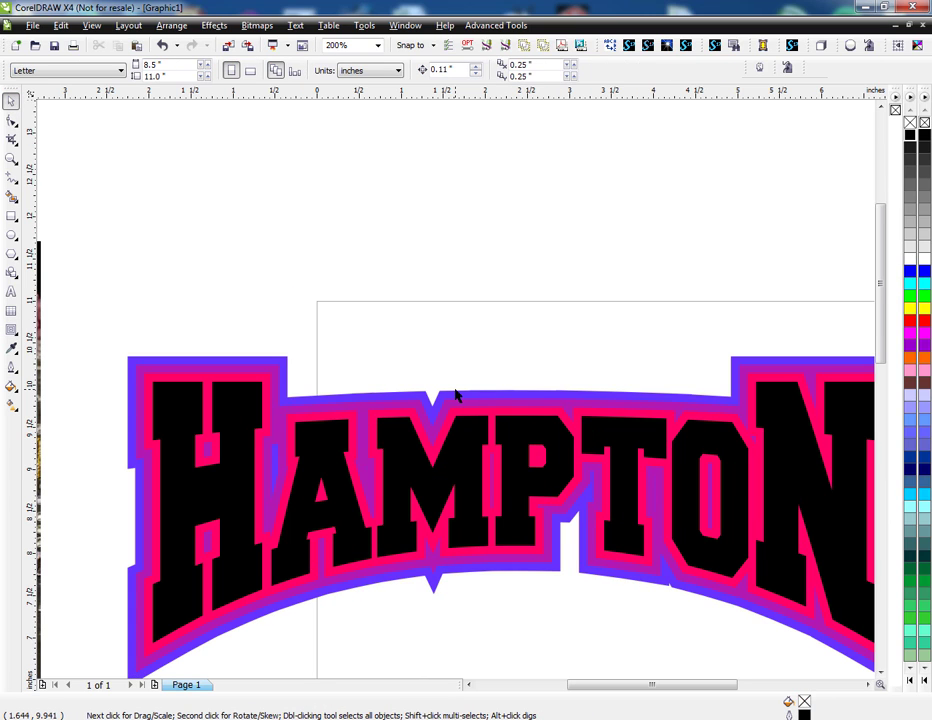
{"action": "left_click", "coordinate": [455, 395]}
{"action": "right_click", "coordinate": [456, 392]}
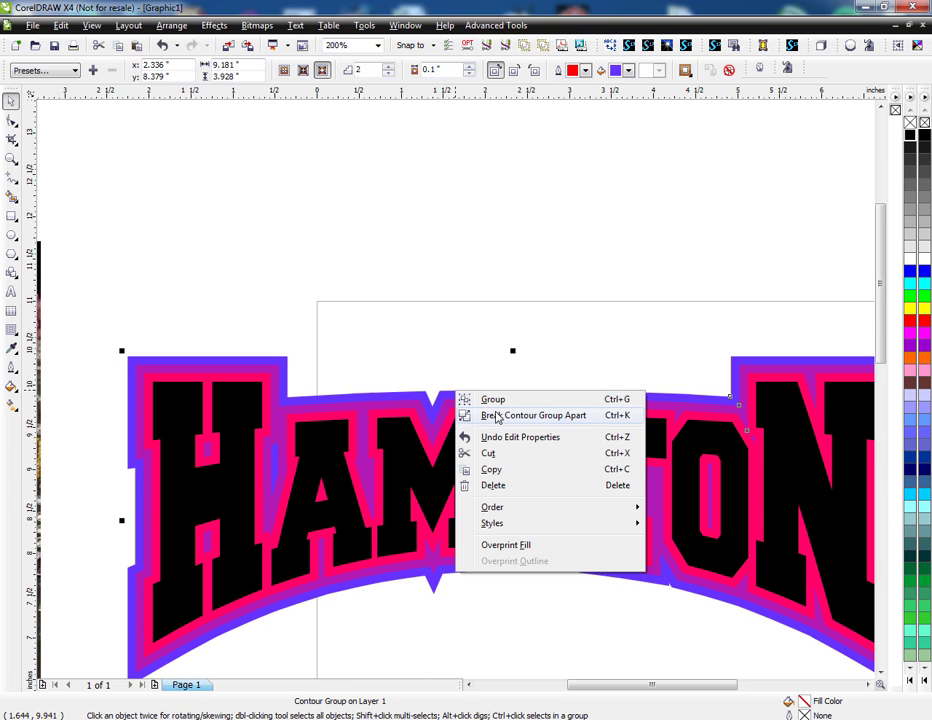
{"action": "left_click", "coordinate": [497, 417]}
{"action": "left_click", "coordinate": [530, 350]}
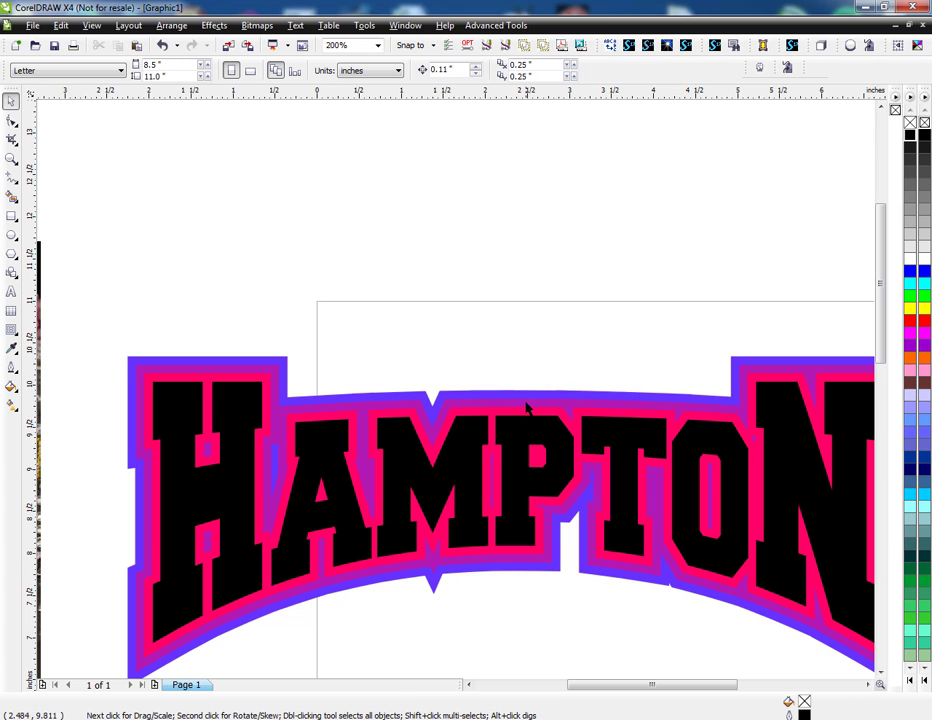
{"action": "left_click_drag", "start_coordinate": [528, 399], "coordinate": [516, 270]}
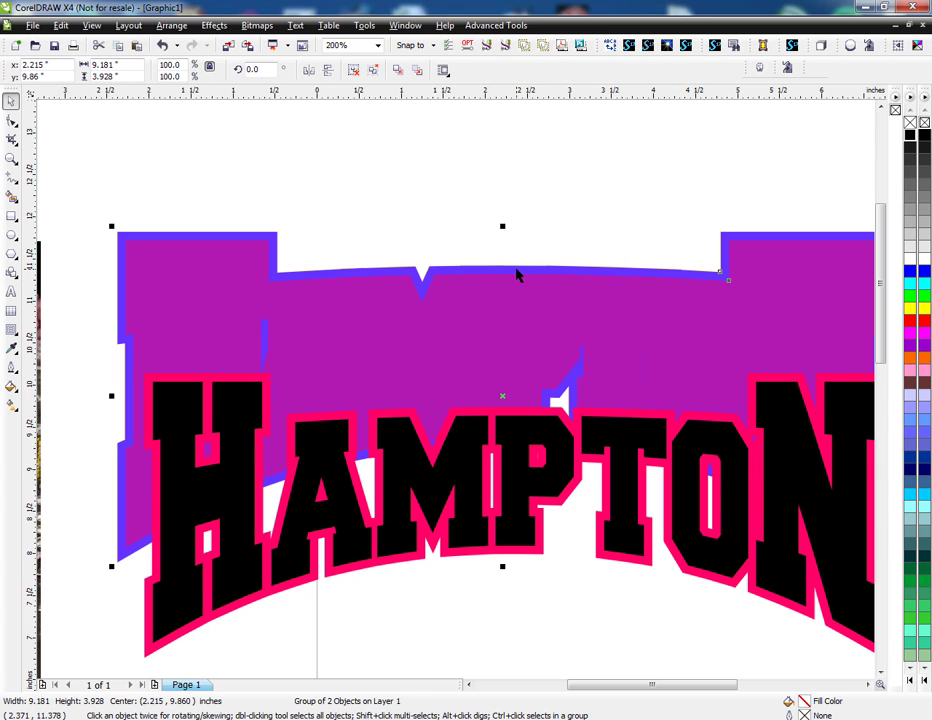
{"action": "key", "text": "ctrl+z"}
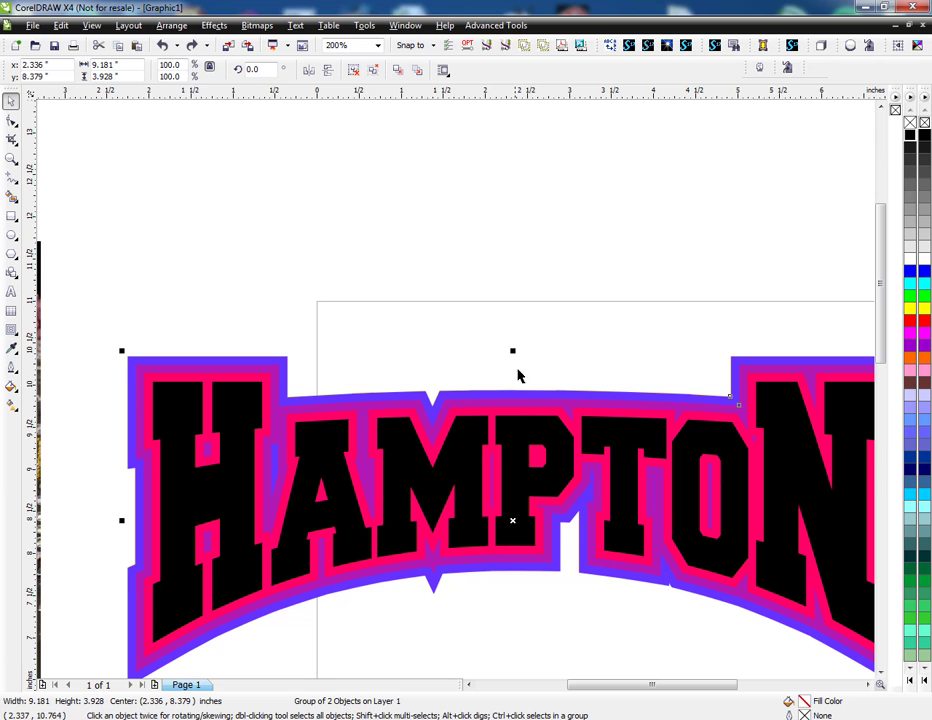
- Ungroup the separated contour pair into individual purple and blue shapes
{"action": "right_click", "coordinate": [516, 392]}
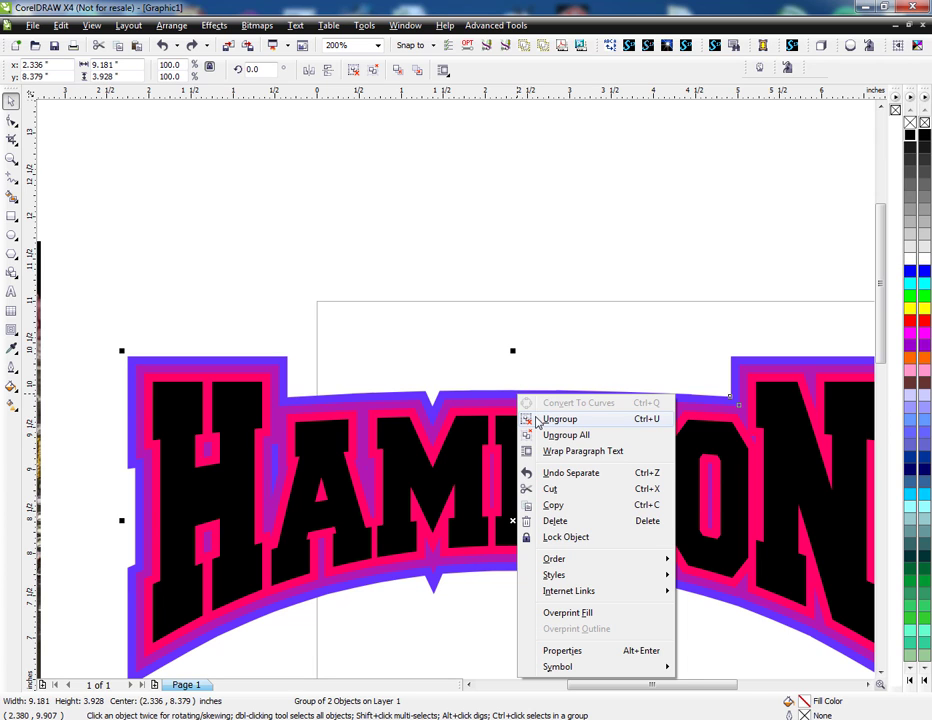
{"action": "left_click", "coordinate": [537, 419]}
{"action": "left_click", "coordinate": [568, 333]}
{"action": "scroll", "coordinate": [518, 385], "scroll_direction": "down", "scroll_amount": 1}
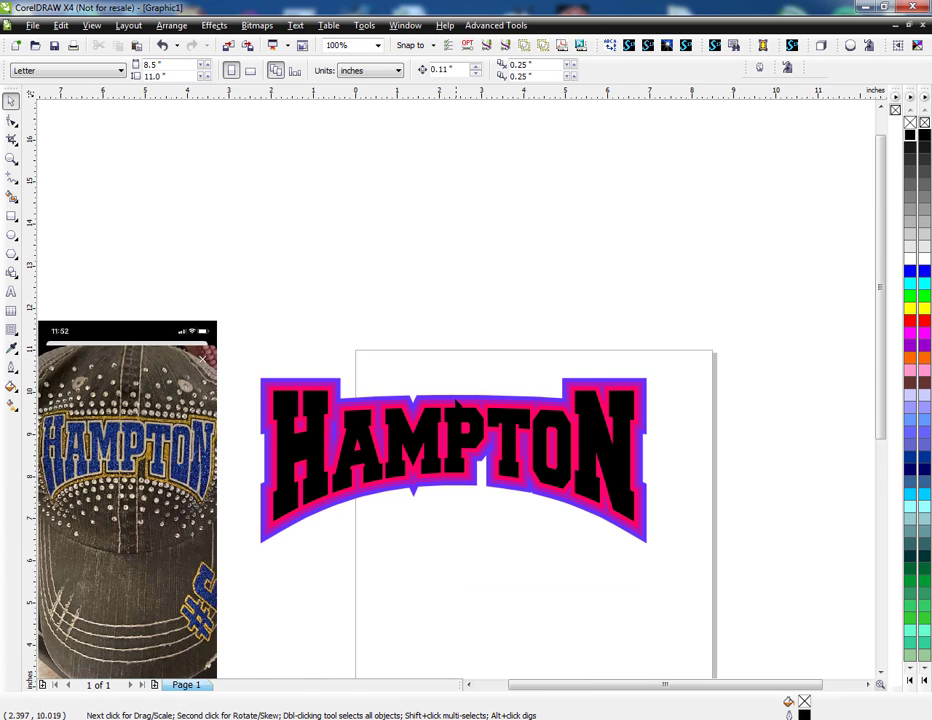
{"action": "scroll", "coordinate": [454, 396], "scroll_direction": "up", "scroll_amount": 2}
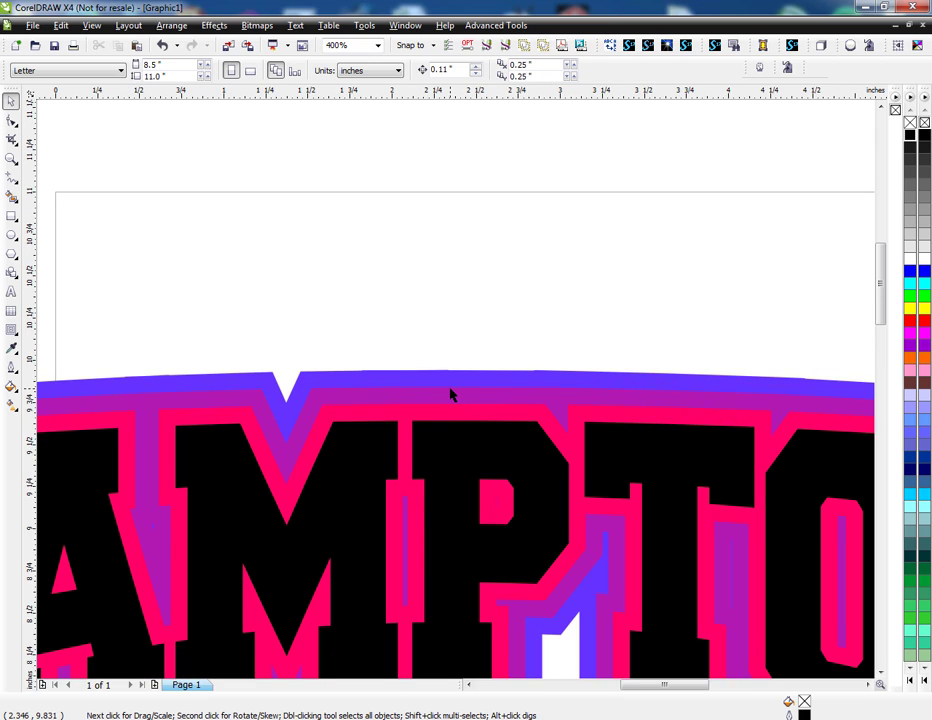
- Combine the purple and blue contour shapes into one hollow border curve, and compare it with the gold outline in the hat photo
{"action": "left_click", "coordinate": [451, 392]}
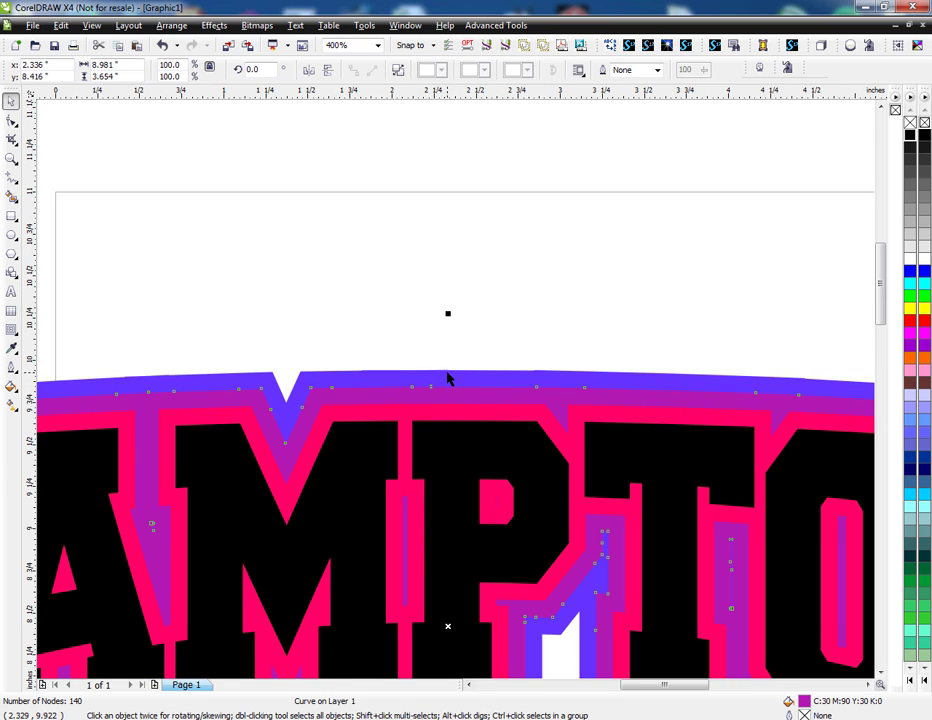
{"action": "key", "text": "ctrl+a"}
{"action": "scroll", "coordinate": [448, 372], "scroll_direction": "down", "scroll_amount": 2}
{"action": "left_click_drag", "start_coordinate": [448, 372], "coordinate": [527, 234]}
{"action": "key", "text": "ctrl+z"}
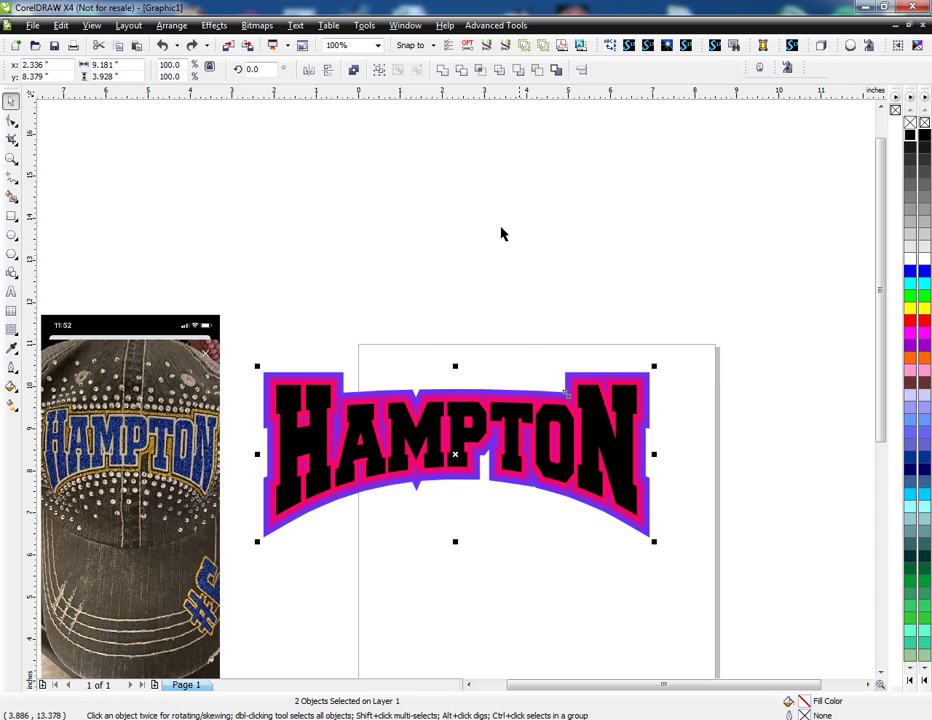
{"action": "left_click", "coordinate": [354, 70]}
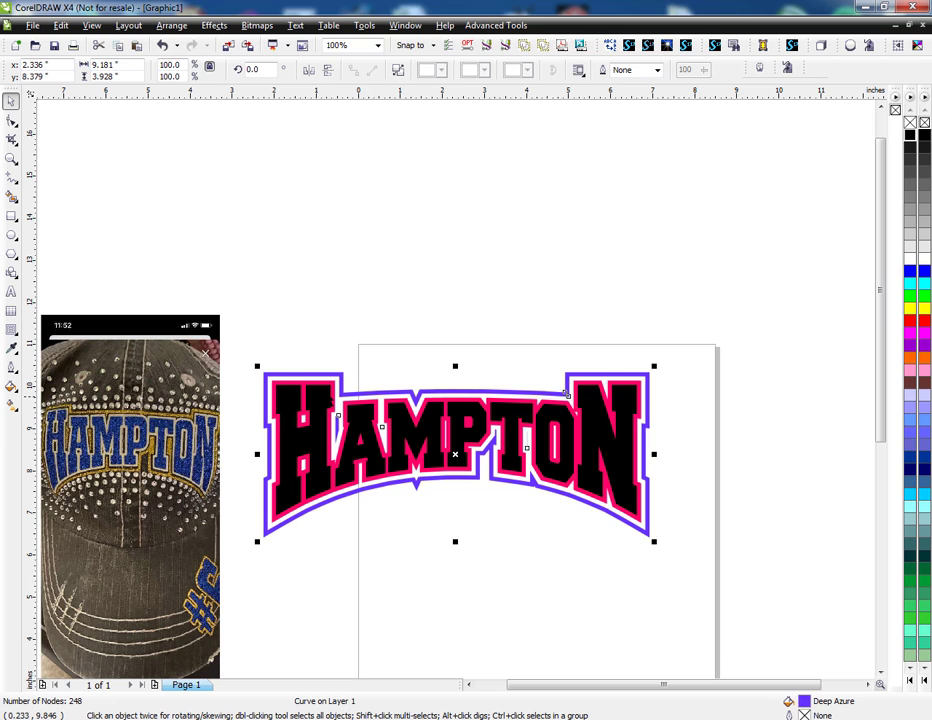
{"action": "left_click", "coordinate": [223, 431]}
{"action": "scroll", "coordinate": [223, 431], "scroll_direction": "up", "scroll_amount": 2}
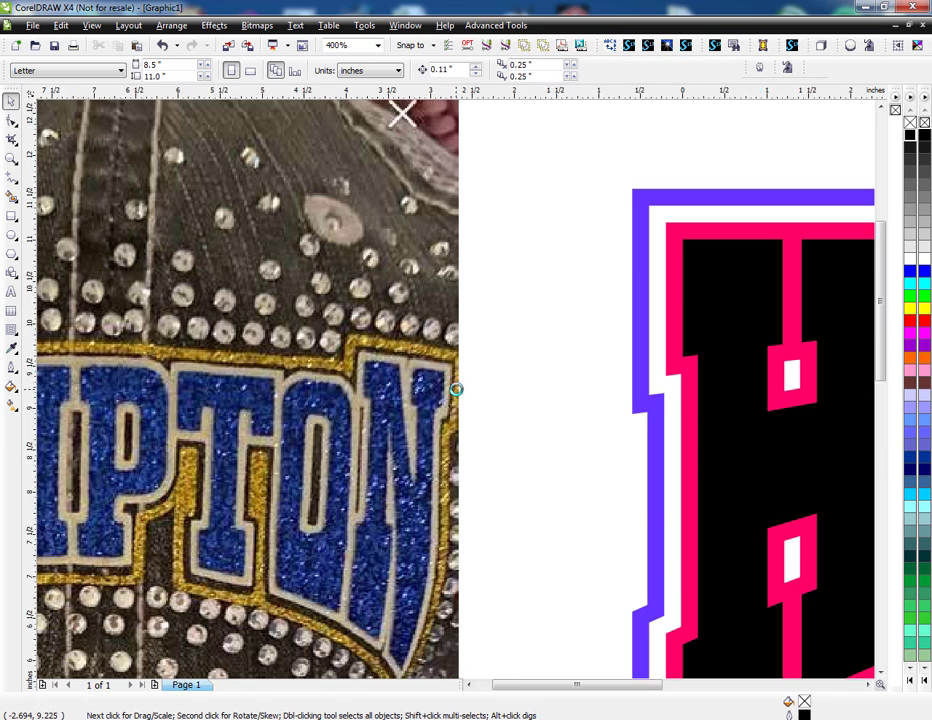
{"action": "scroll", "coordinate": [456, 389], "scroll_direction": "down", "scroll_amount": 3}
{"action": "scroll", "coordinate": [460, 388], "scroll_direction": "up", "scroll_amount": 2}
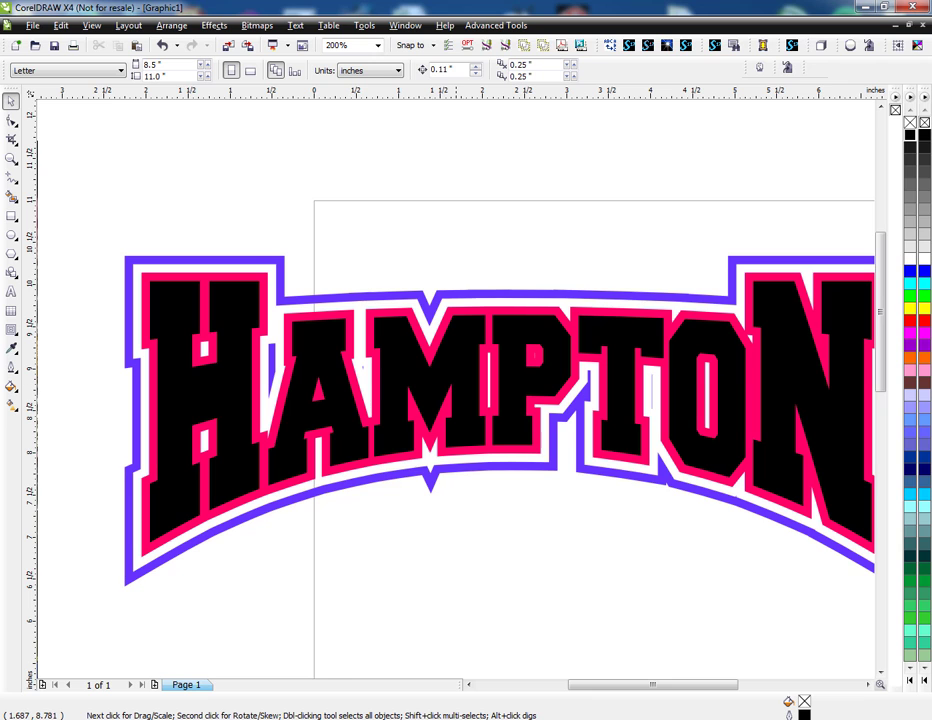
- Delete the nodes of the downward spike on the blue border beneath the letter M
{"action": "scroll", "coordinate": [441, 465], "scroll_direction": "down", "scroll_amount": 1}
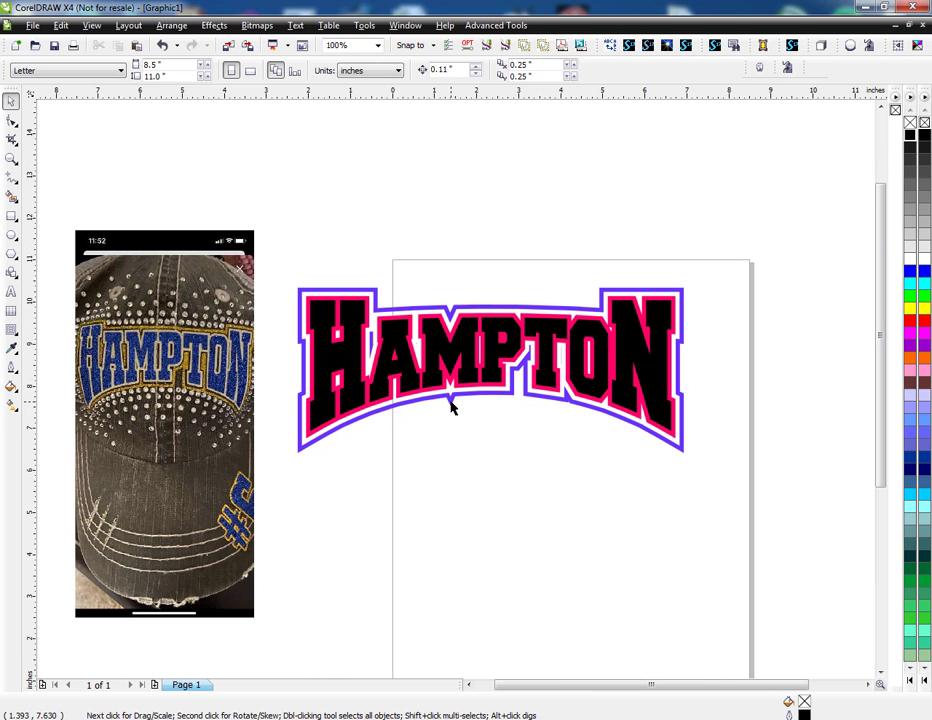
{"action": "scroll", "coordinate": [449, 398], "scroll_direction": "up", "scroll_amount": 1}
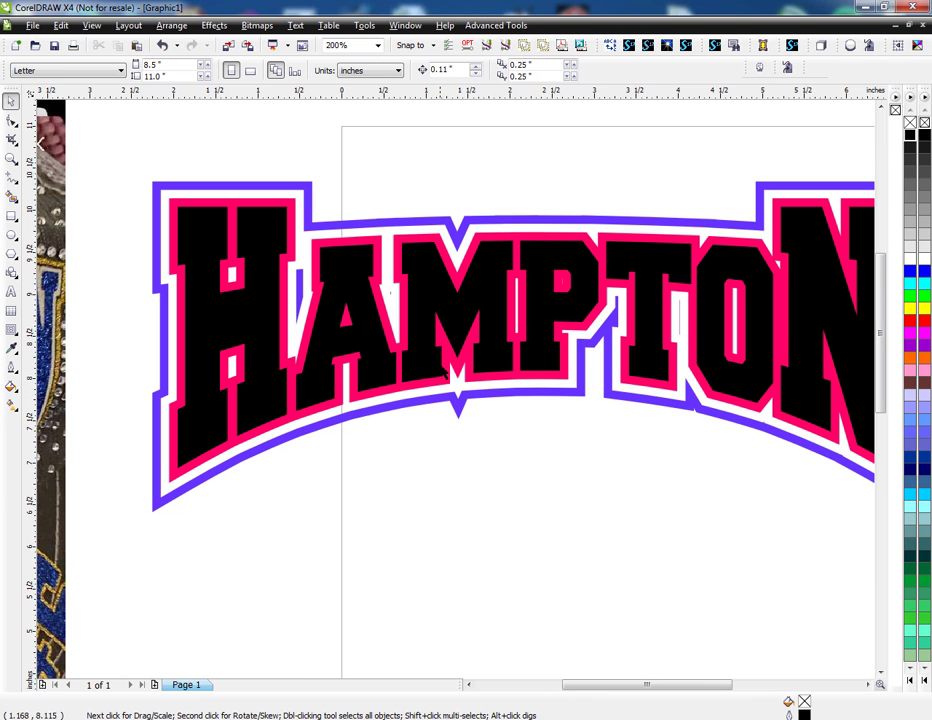
{"action": "left_click", "coordinate": [481, 402]}
{"action": "key", "text": "F10"}
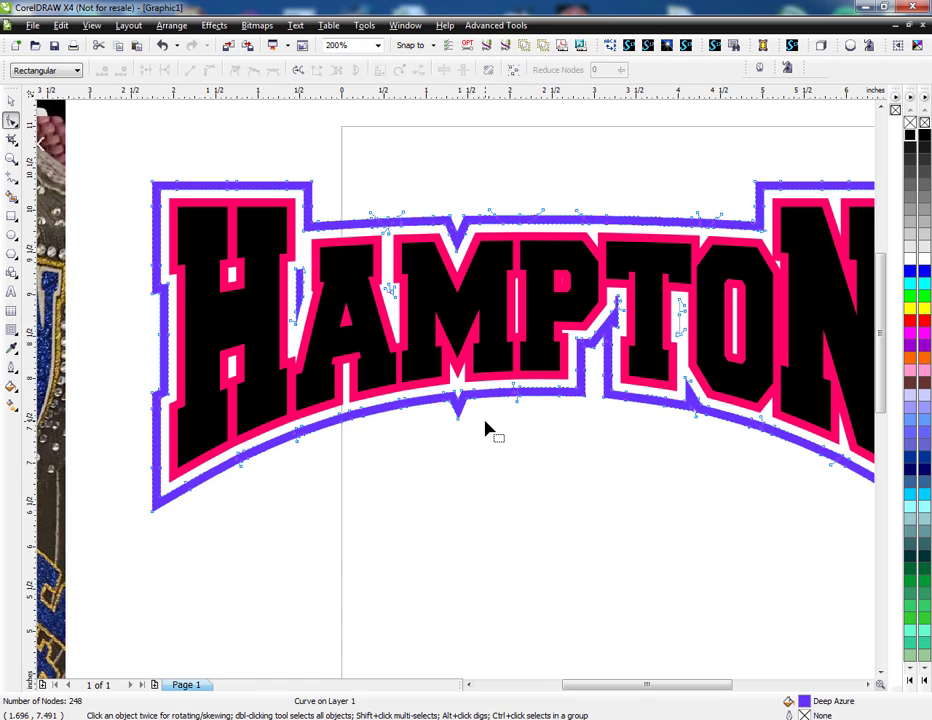
{"action": "left_click", "coordinate": [11, 100]}
{"action": "scroll", "coordinate": [456, 405], "scroll_direction": "up", "scroll_amount": 1}
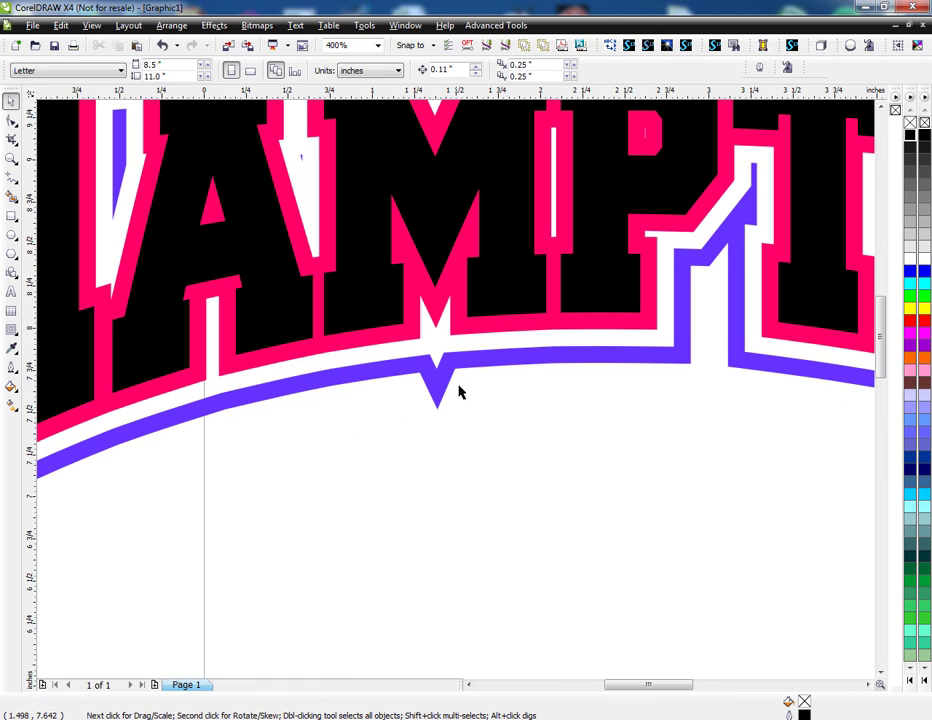
{"action": "key", "text": "F10"}
{"action": "left_click_drag", "start_coordinate": [491, 433], "coordinate": [389, 338]}
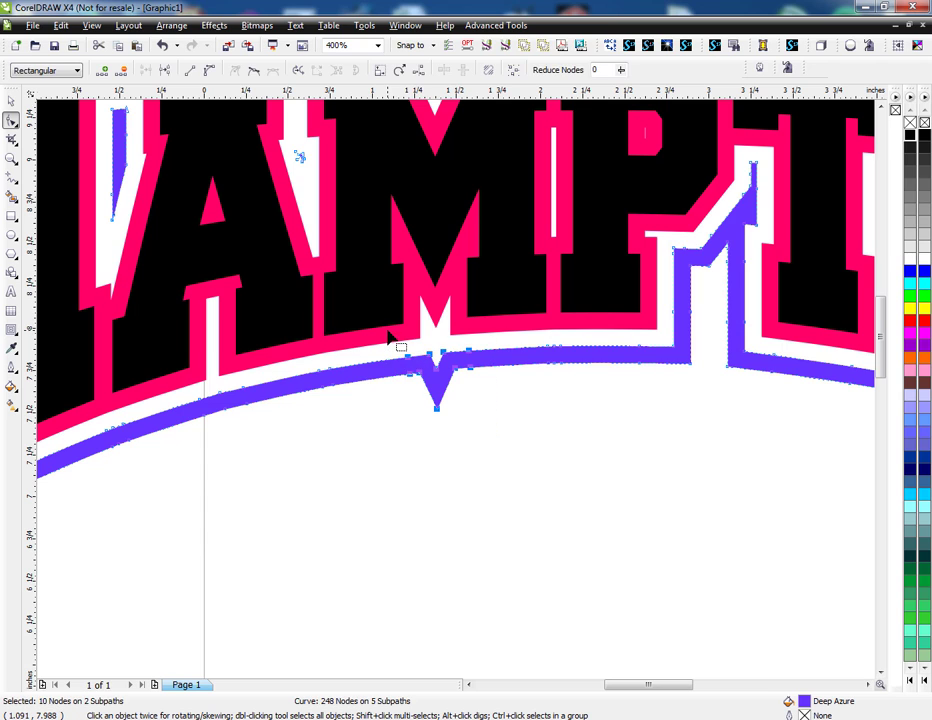
{"action": "key", "text": "Delete"}
{"action": "scroll", "coordinate": [480, 431], "scroll_direction": "down", "scroll_amount": 2}
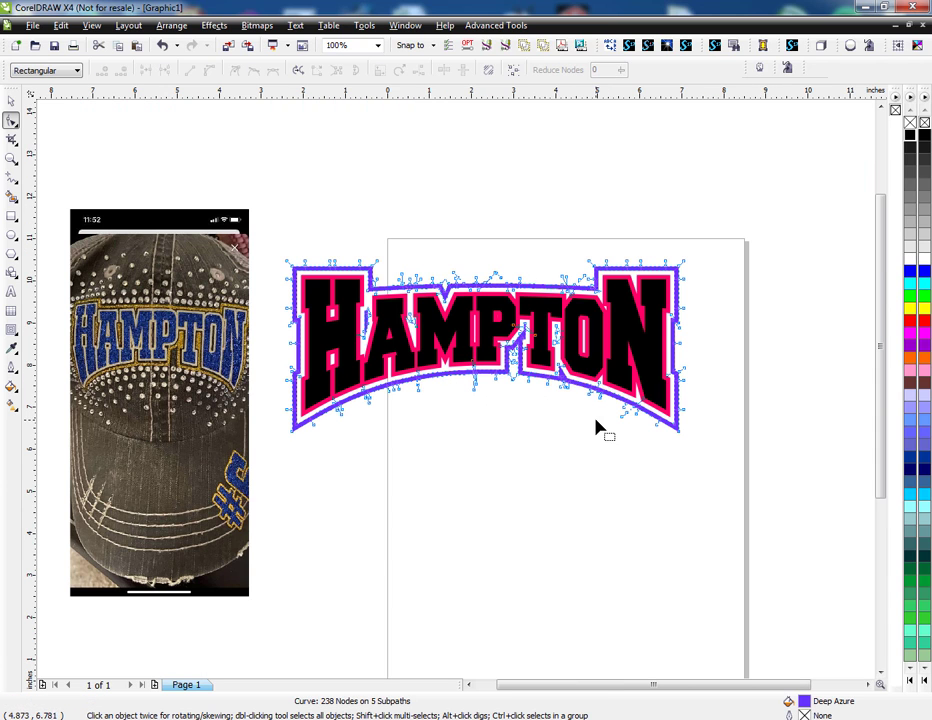
{"action": "left_click", "coordinate": [11, 100]}
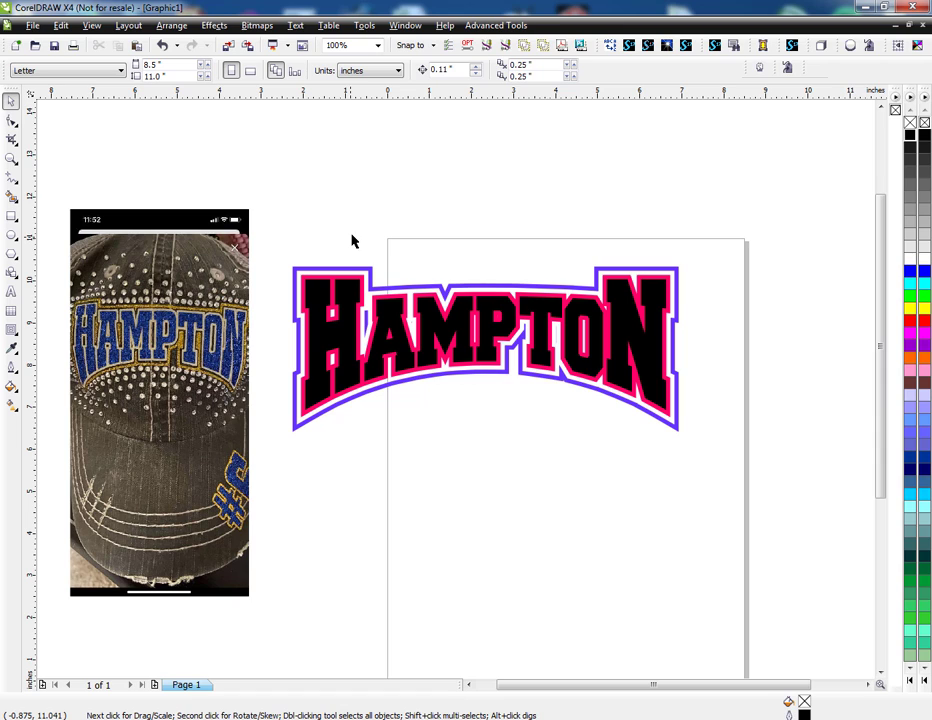
{"action": "left_click", "coordinate": [10, 218]}
{"action": "left_click", "coordinate": [11, 101]}
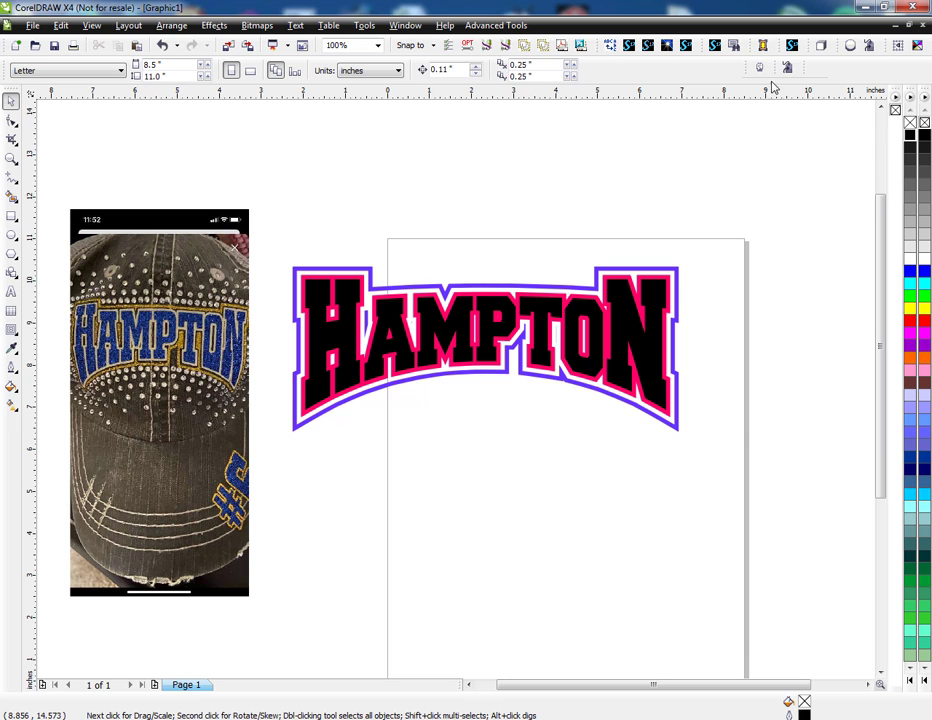
- Apply the RoyalBlueGlitter.jpg glitter texture to the black HAMPTON lettering with the S17 Mockup Creator
{"action": "left_click", "coordinate": [791, 45]}
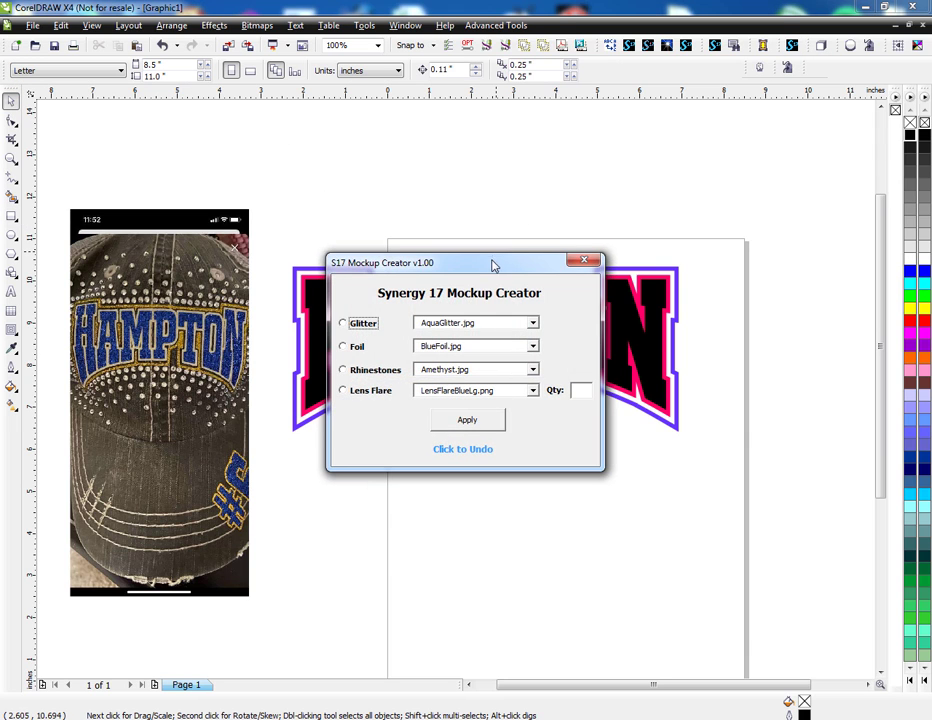
{"action": "left_click_drag", "start_coordinate": [492, 265], "coordinate": [700, 470]}
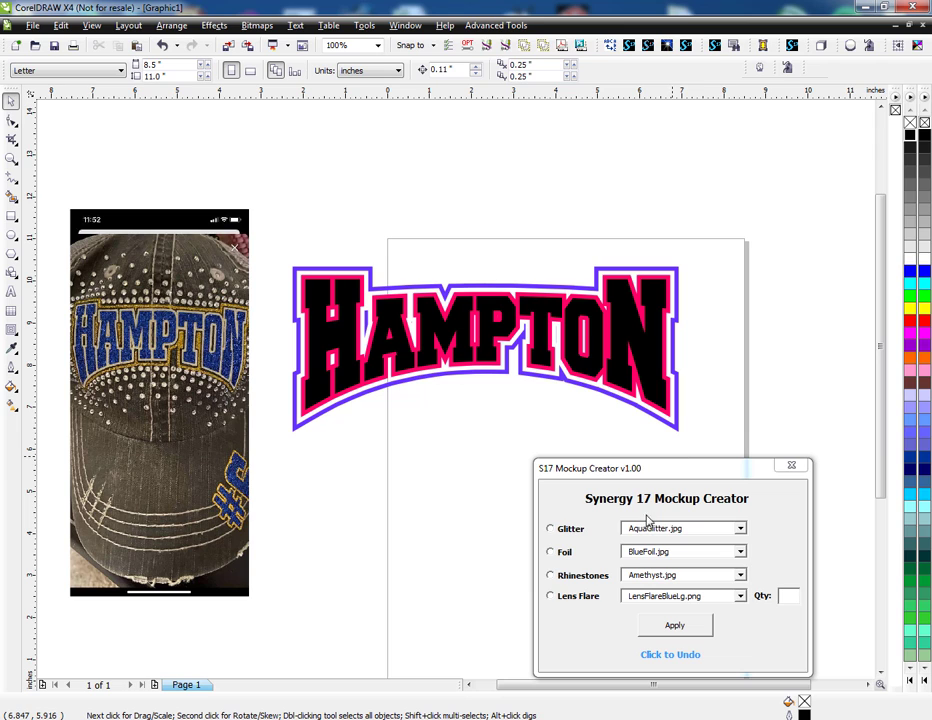
{"action": "left_click", "coordinate": [550, 530]}
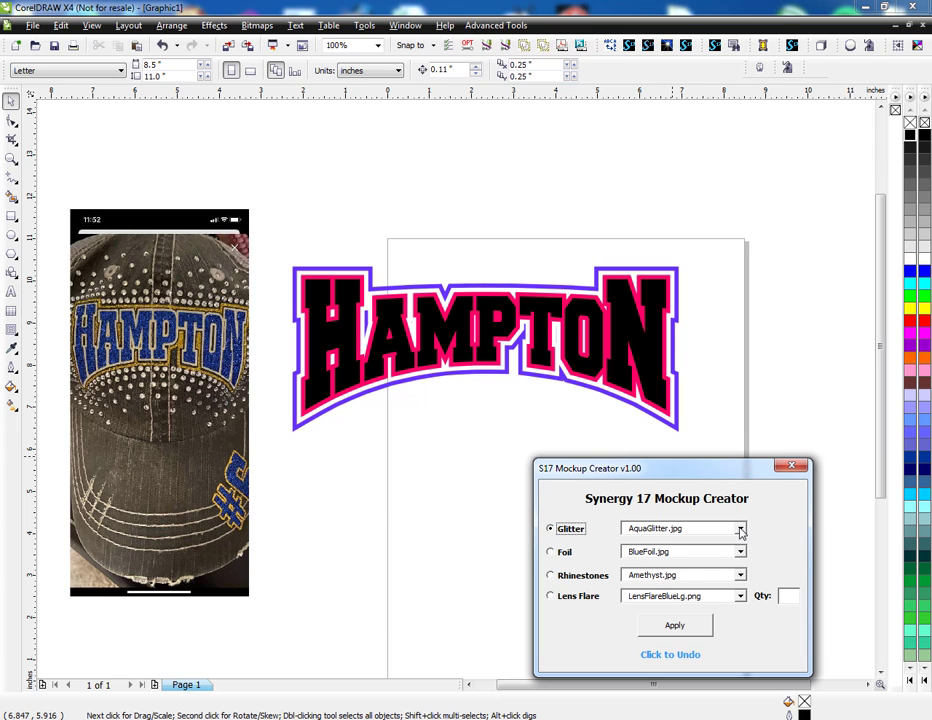
{"action": "left_click", "coordinate": [740, 529]}
{"action": "left_click_drag", "start_coordinate": [741, 548], "coordinate": [741, 590]}
{"action": "scroll", "coordinate": [741, 590], "scroll_direction": "down", "scroll_amount": 3}
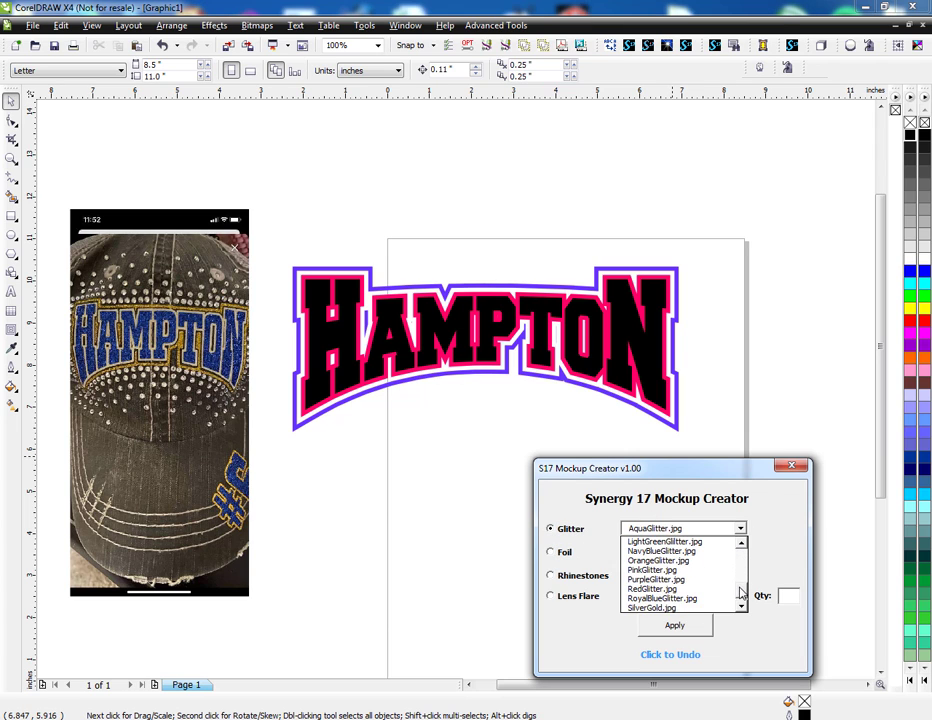
{"action": "left_click", "coordinate": [666, 585]}
{"action": "left_click", "coordinate": [660, 627]}
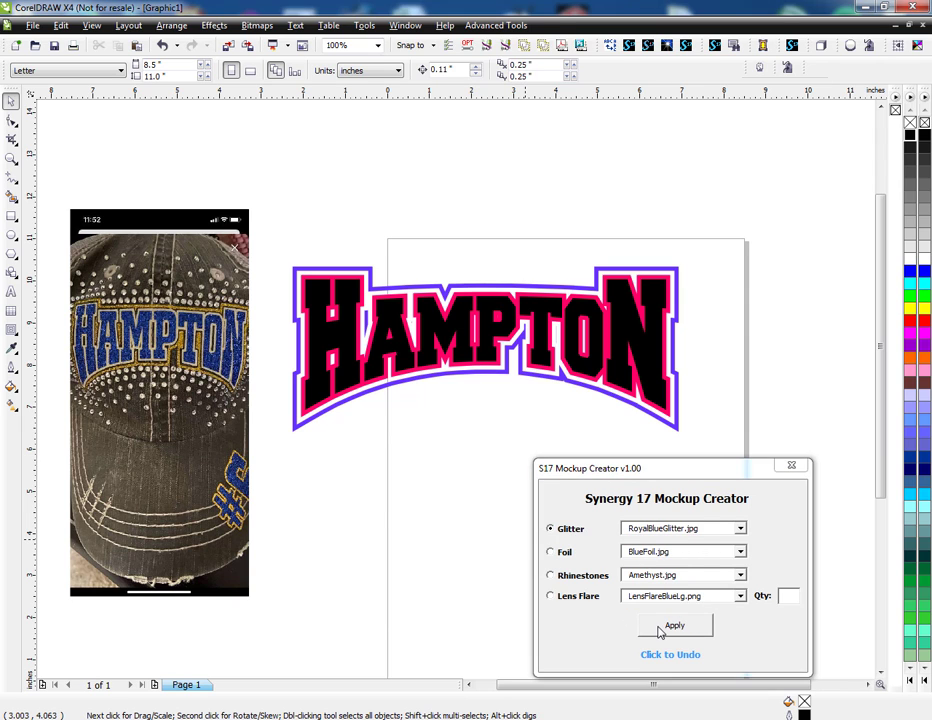
{"action": "left_click", "coordinate": [528, 402]}
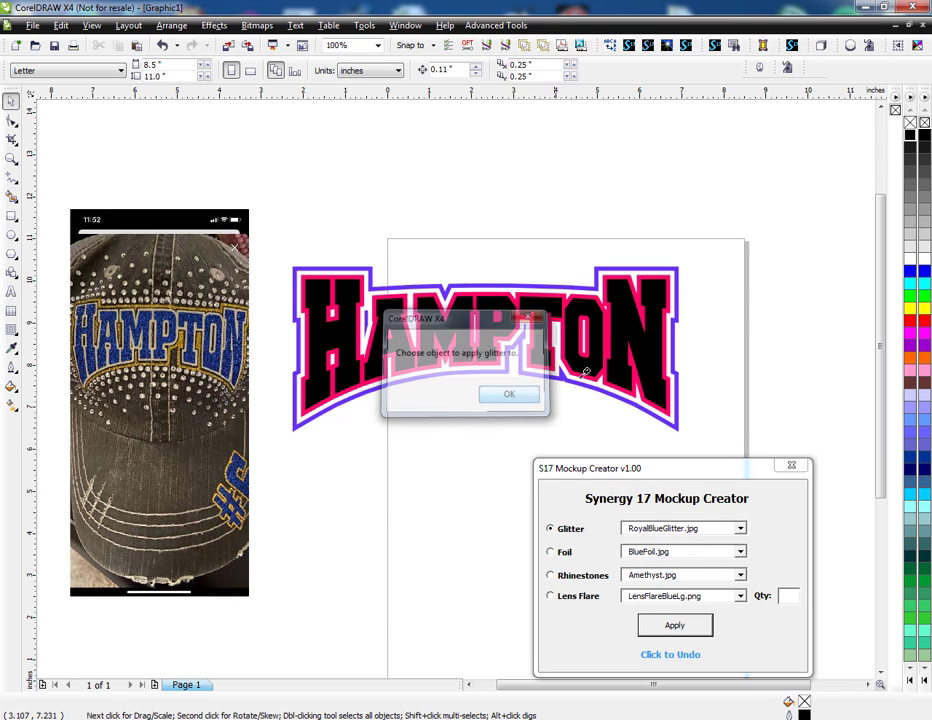
{"action": "left_click", "coordinate": [629, 325]}
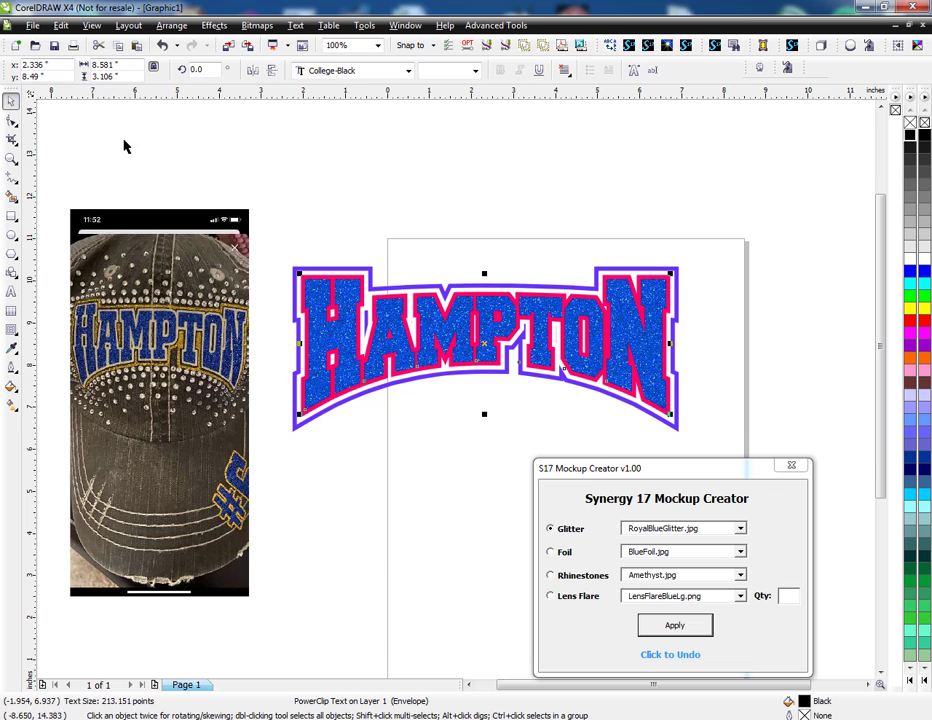
- Fill the pink outline around the HAMPTON letters with white
{"action": "left_click", "coordinate": [594, 422]}
{"action": "left_click", "coordinate": [486, 312]}
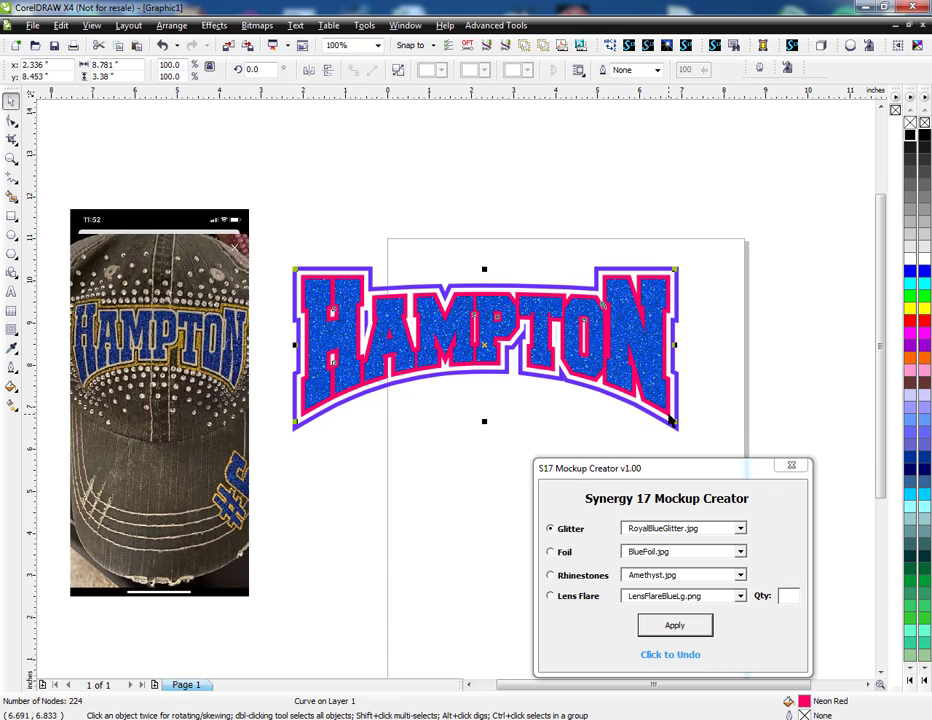
{"action": "left_click", "coordinate": [913, 258]}
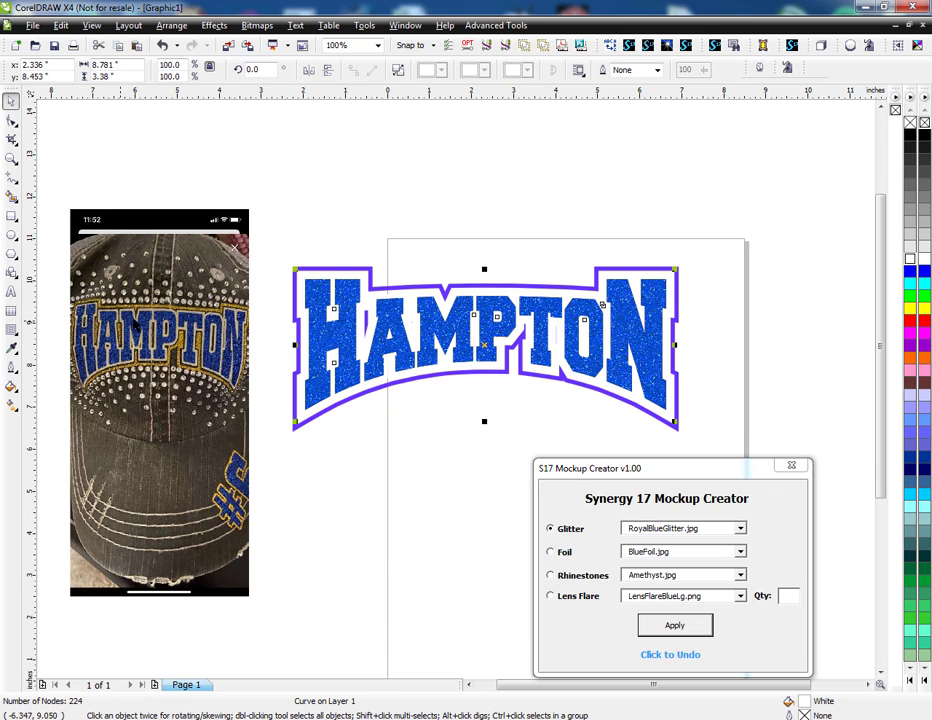
{"action": "left_click", "coordinate": [349, 243]}
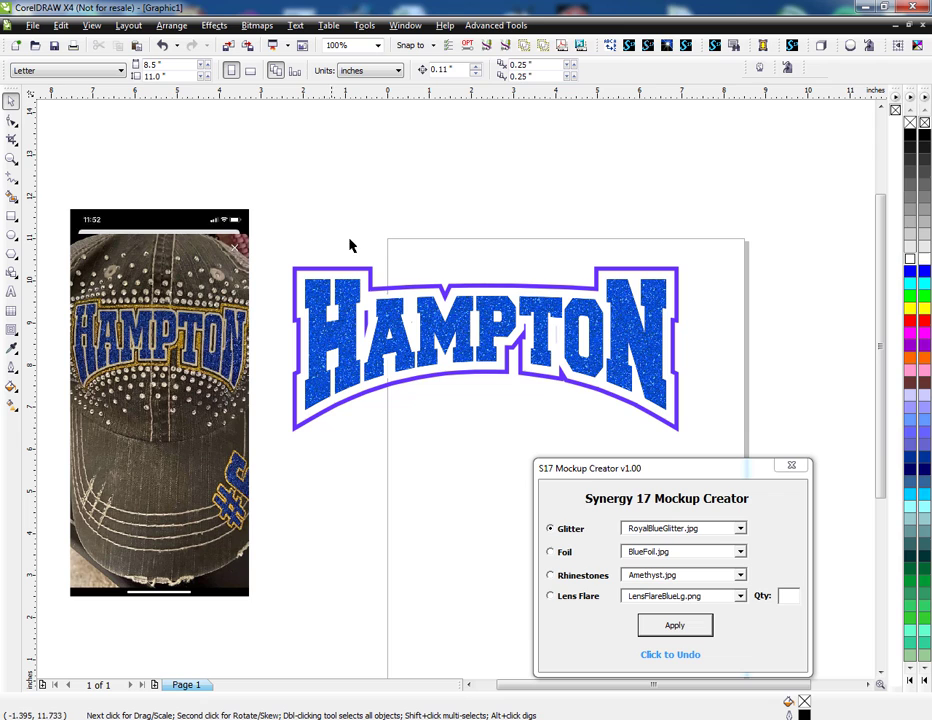
- Apply the GoldGlitter.jpg glitter texture to the purple outer border of the lettering
{"action": "left_click", "coordinate": [743, 532]}
{"action": "scroll", "coordinate": [698, 572], "scroll_direction": "up", "scroll_amount": 3}
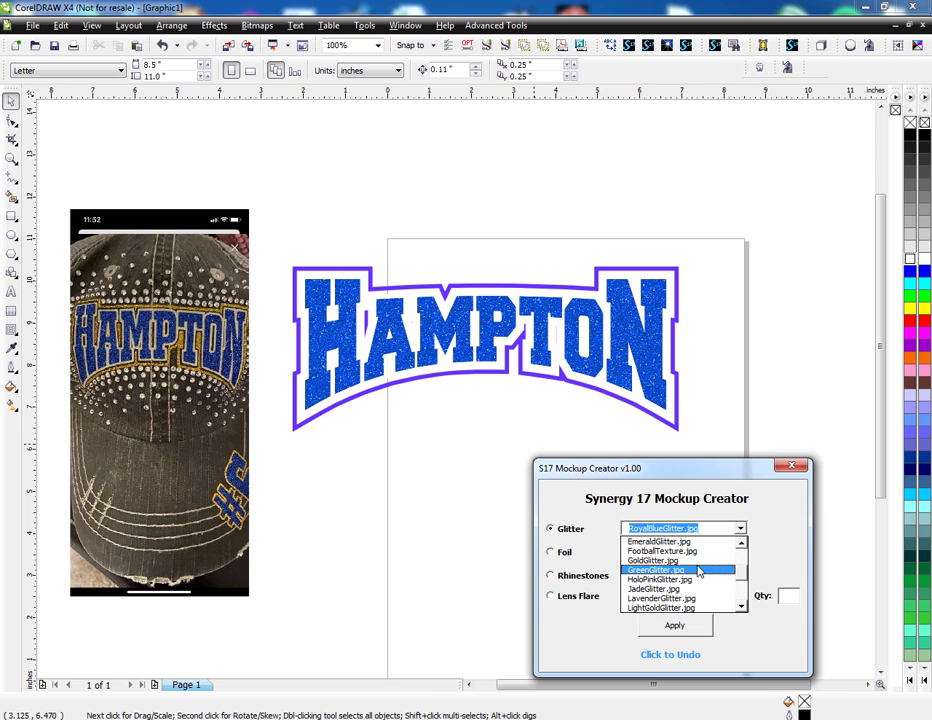
{"action": "left_click", "coordinate": [660, 560]}
{"action": "left_click", "coordinate": [665, 624]}
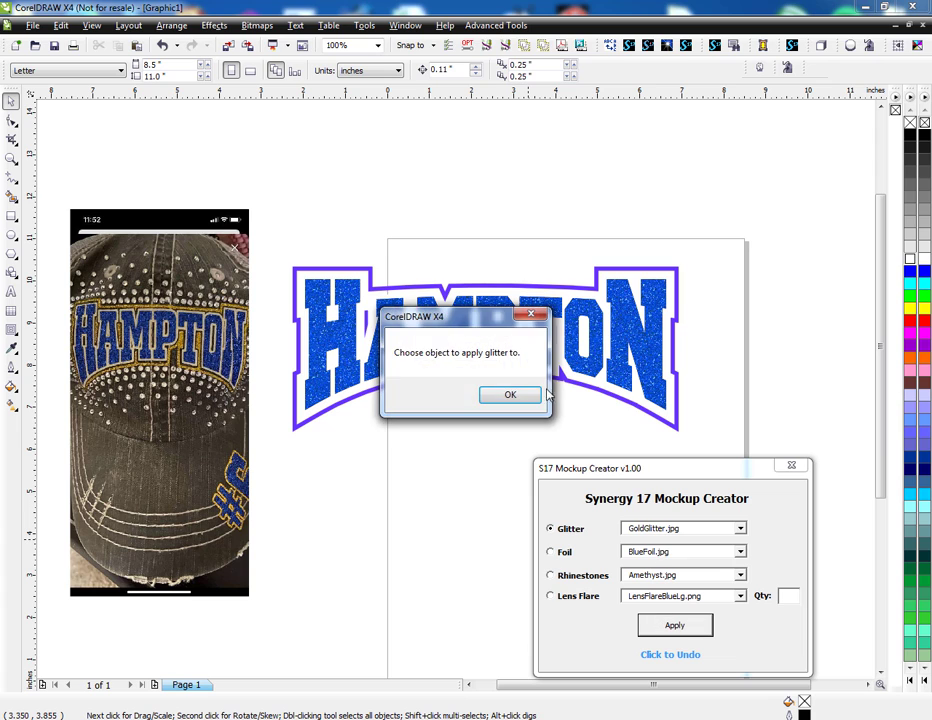
{"action": "left_click", "coordinate": [532, 395]}
{"action": "left_click", "coordinate": [679, 421]}
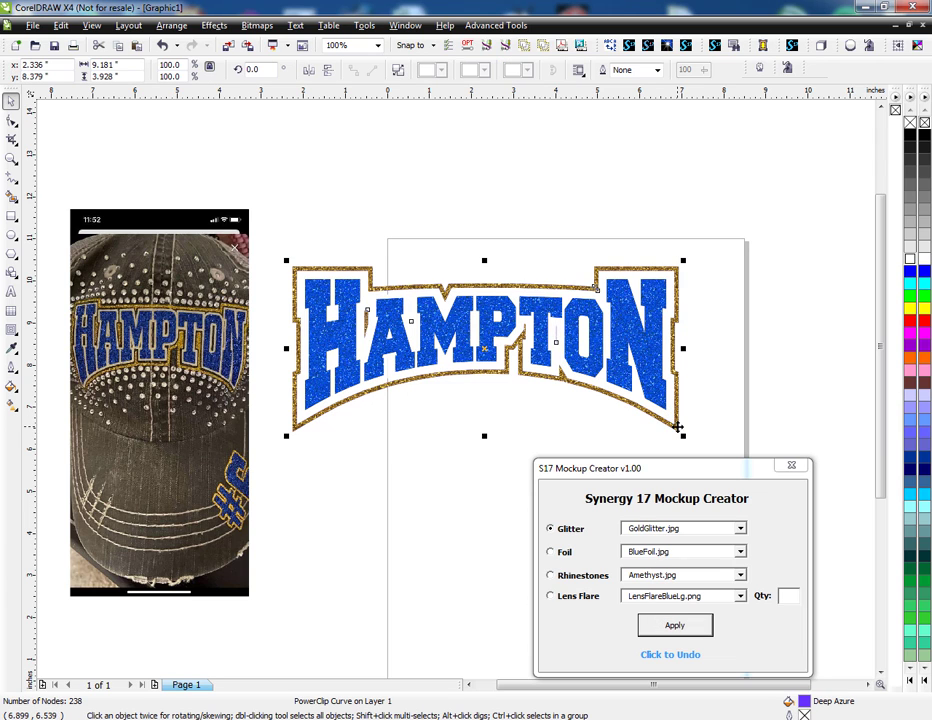
- Draw a black-filled rectangle about 10.7 by 5.5 inches around the lettering and send it behind the design
{"action": "left_click", "coordinate": [11, 215]}
{"action": "left_click_drag", "start_coordinate": [270, 231], "coordinate": [722, 464]}
{"action": "left_click", "coordinate": [909, 138]}
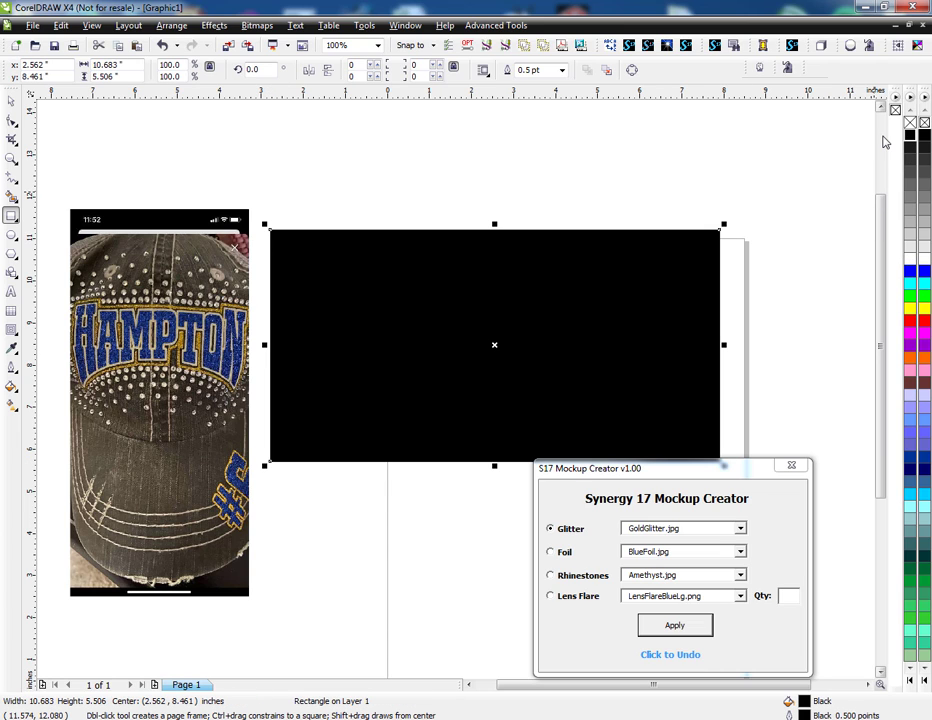
{"action": "key", "text": "shift+Page_Down"}
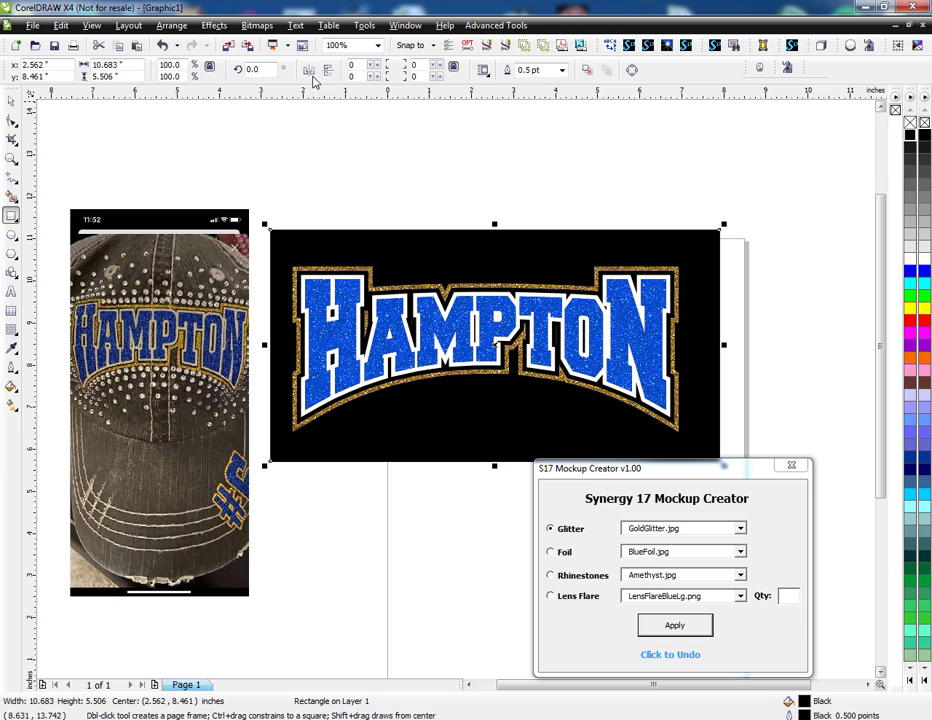
{"action": "key", "text": "space"}
{"action": "left_click", "coordinate": [269, 122]}
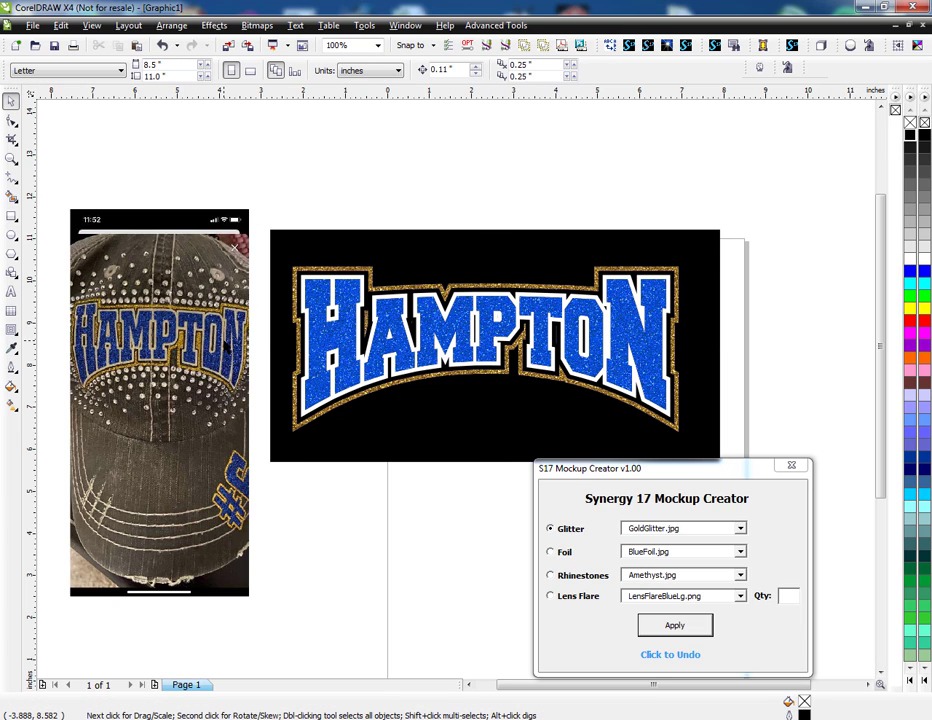
- Place 5 LensFlareWhiteSm1.png lens flares at spots along the gold border, and close the mockup creator
{"action": "left_click", "coordinate": [552, 598]}
{"action": "left_click", "coordinate": [740, 597]}
{"action": "scroll", "coordinate": [740, 640], "scroll_direction": "down", "scroll_amount": 2}
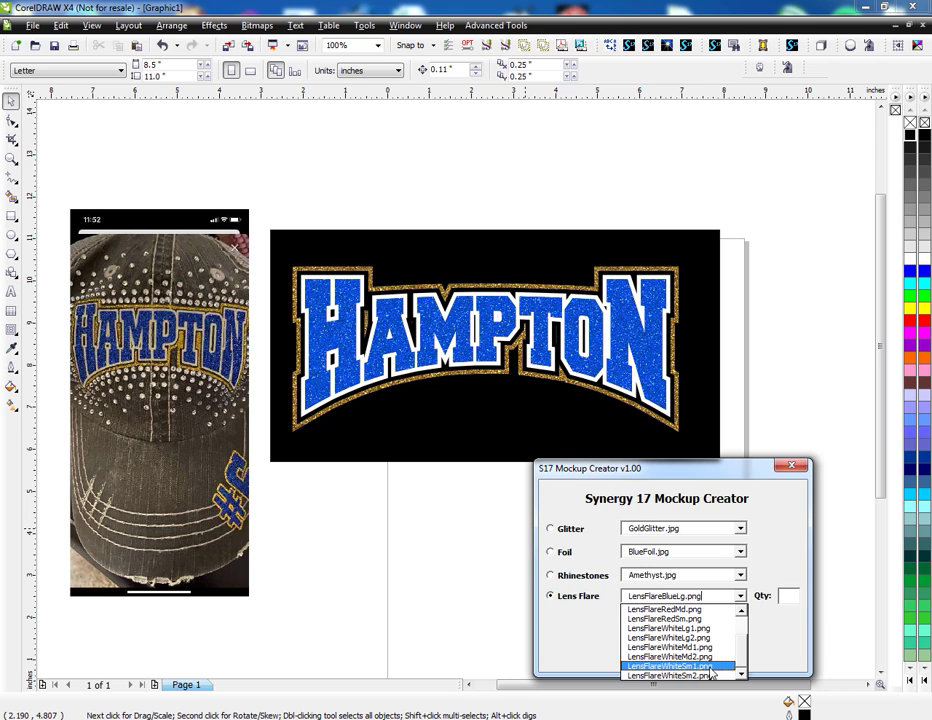
{"action": "left_click", "coordinate": [680, 665]}
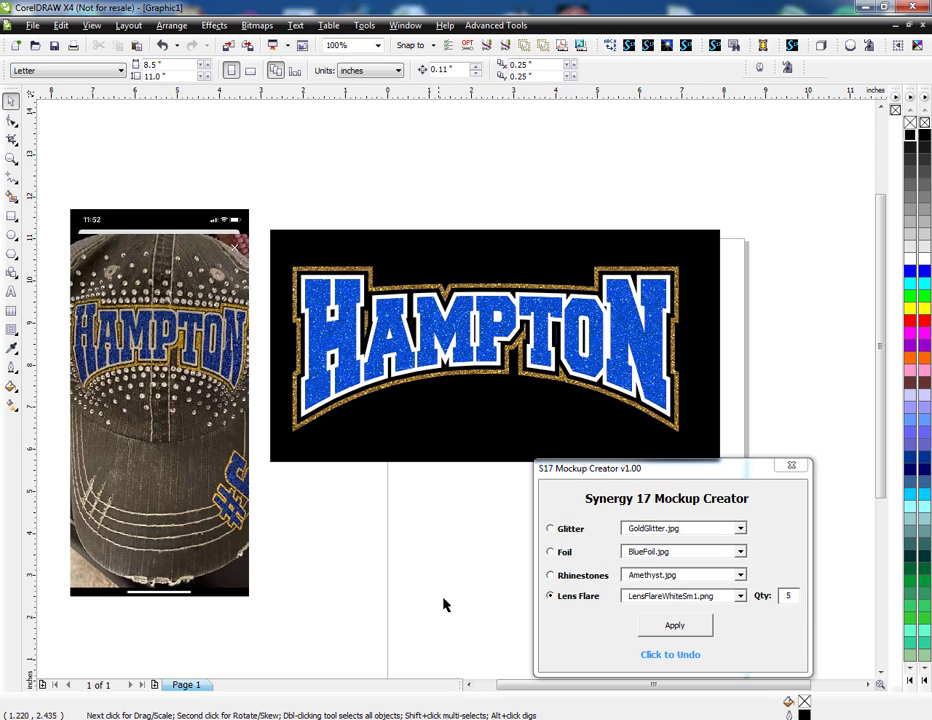
{"action": "left_click", "coordinate": [674, 620]}
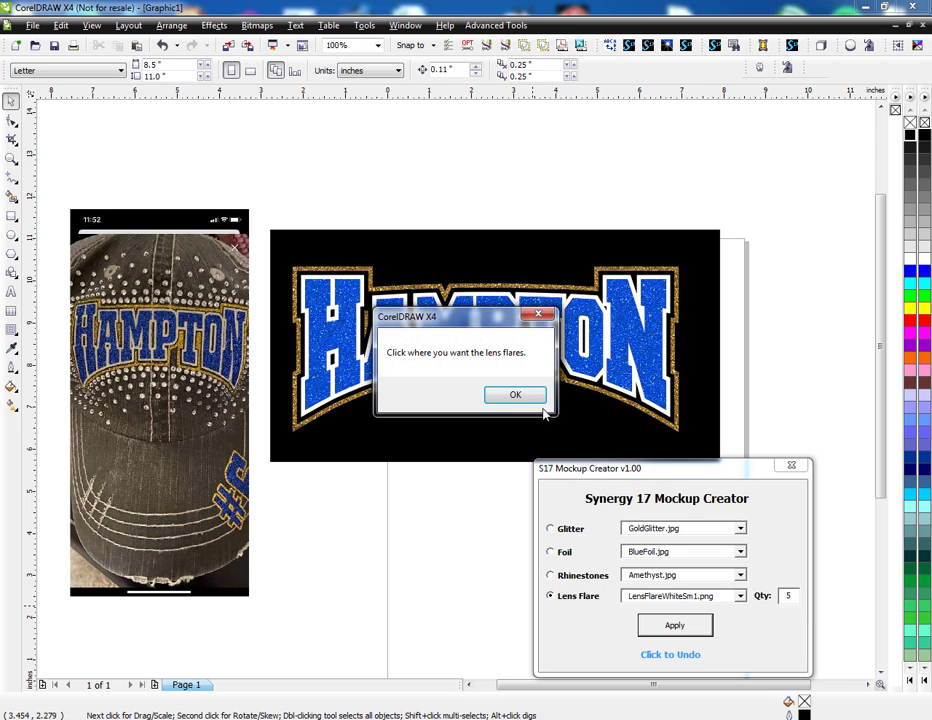
{"action": "left_click", "coordinate": [678, 428]}
{"action": "left_click", "coordinate": [600, 264]}
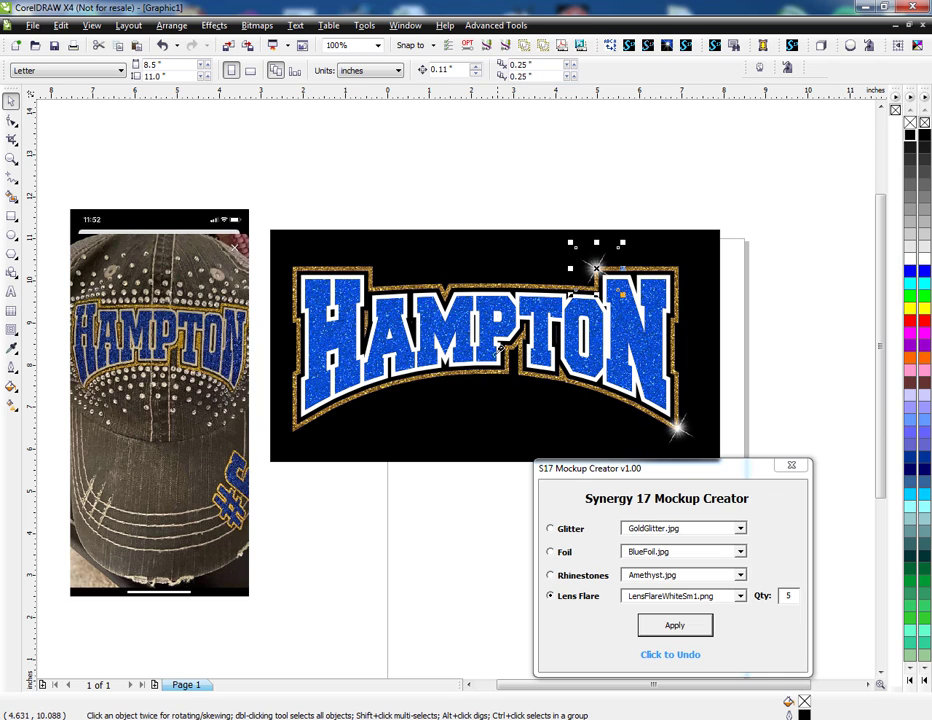
{"action": "left_click", "coordinate": [484, 375]}
{"action": "left_click", "coordinate": [341, 261]}
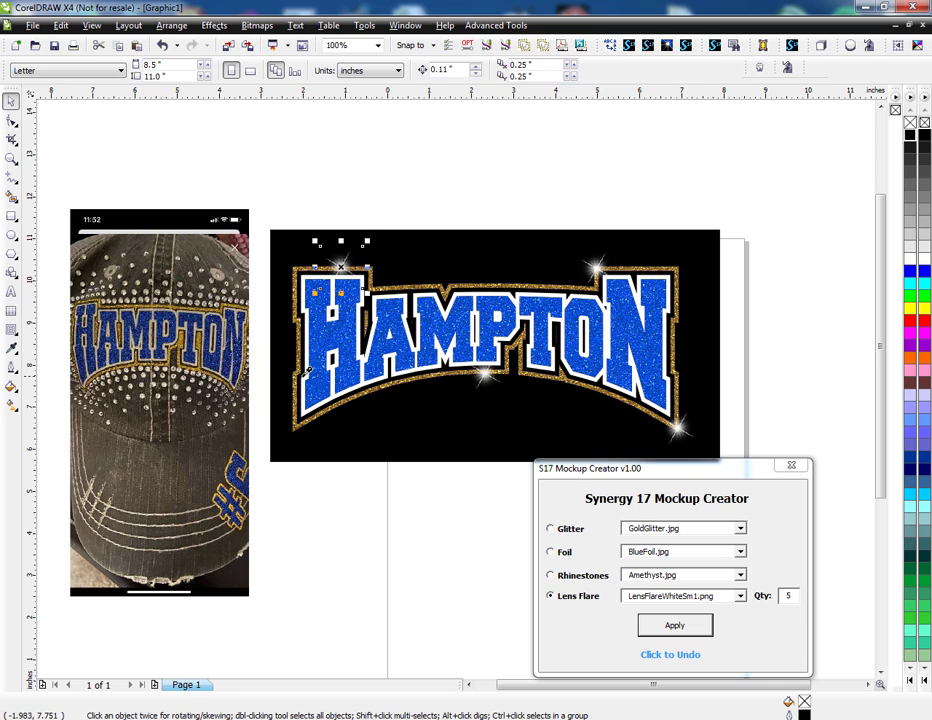
{"action": "left_click", "coordinate": [297, 373]}
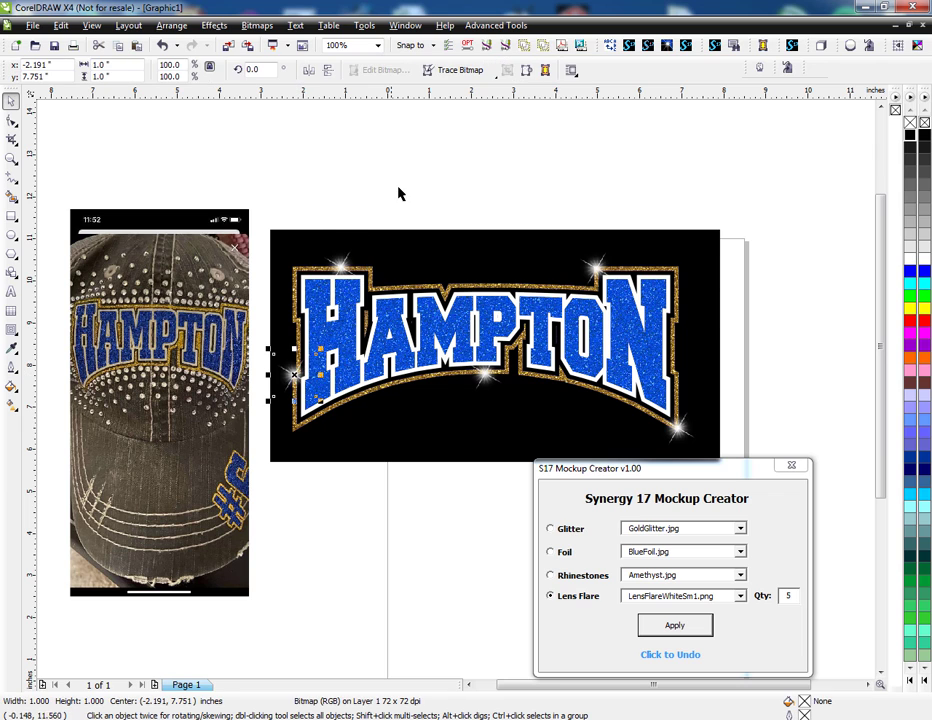
{"action": "left_click", "coordinate": [791, 465]}
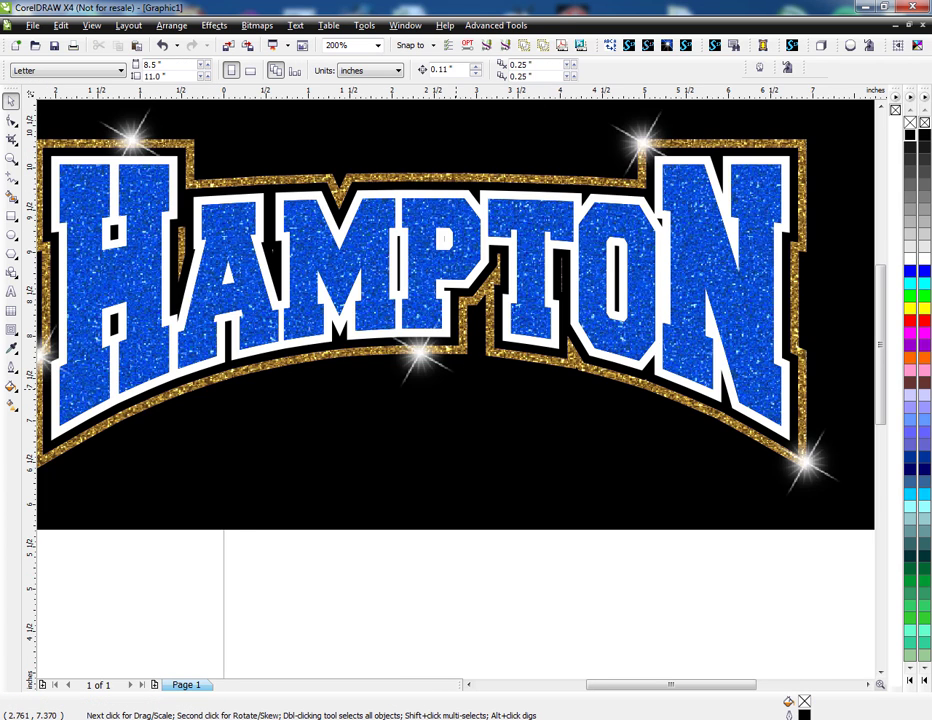